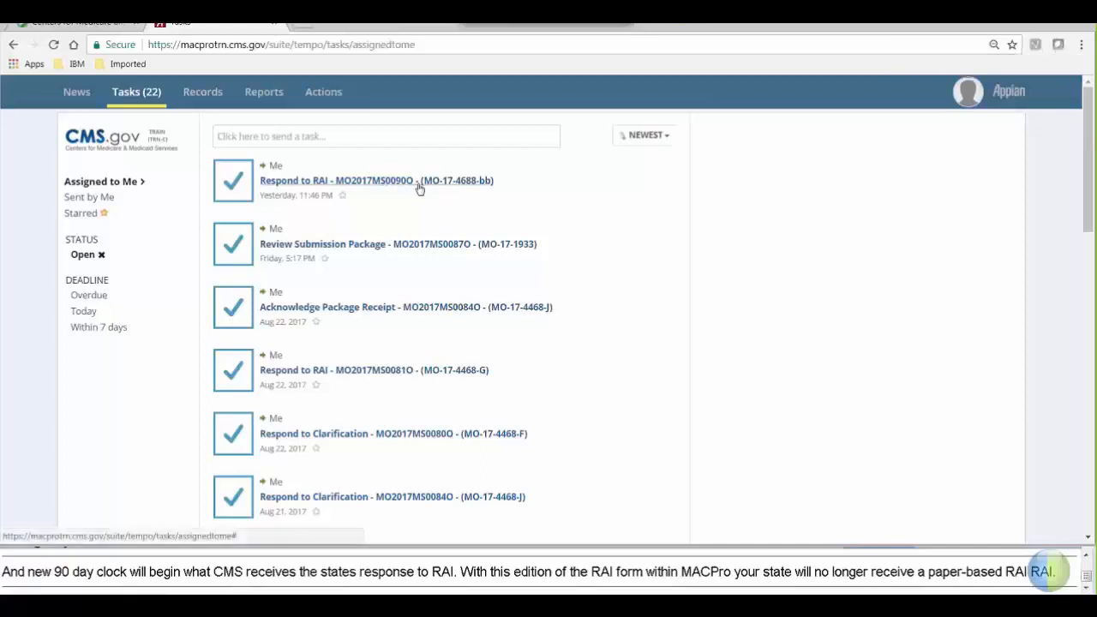
Open the Respond to RAI task for package MO2017MS0090O and review its package information, audit information and reviewable units
{"action": "left_click", "coordinate": [419, 183]}
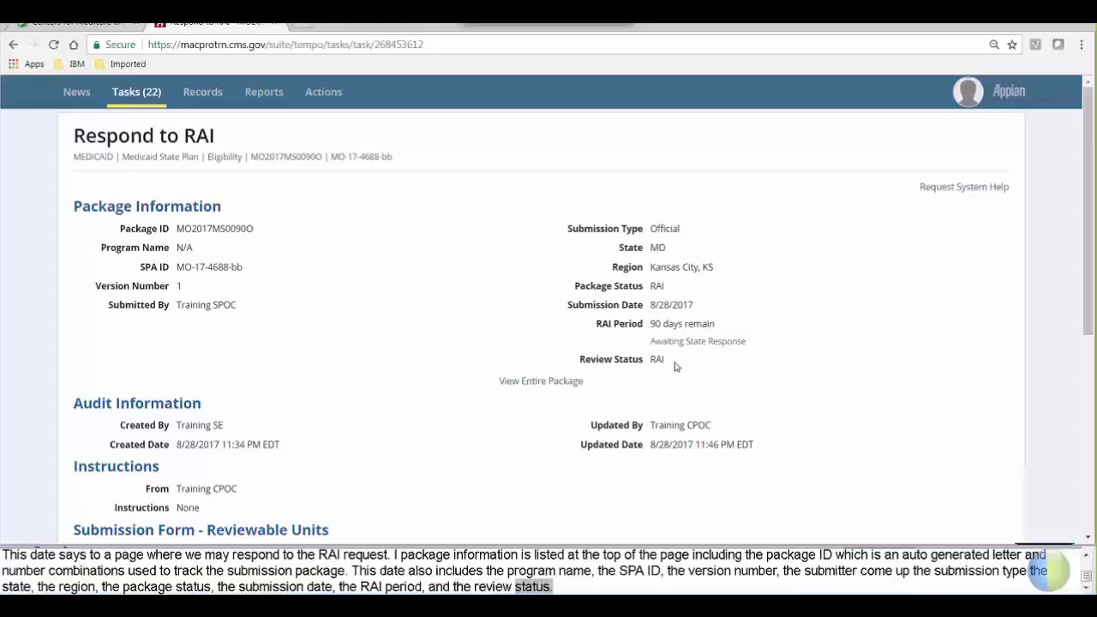
{"action": "left_click", "coordinate": [1087, 538]}
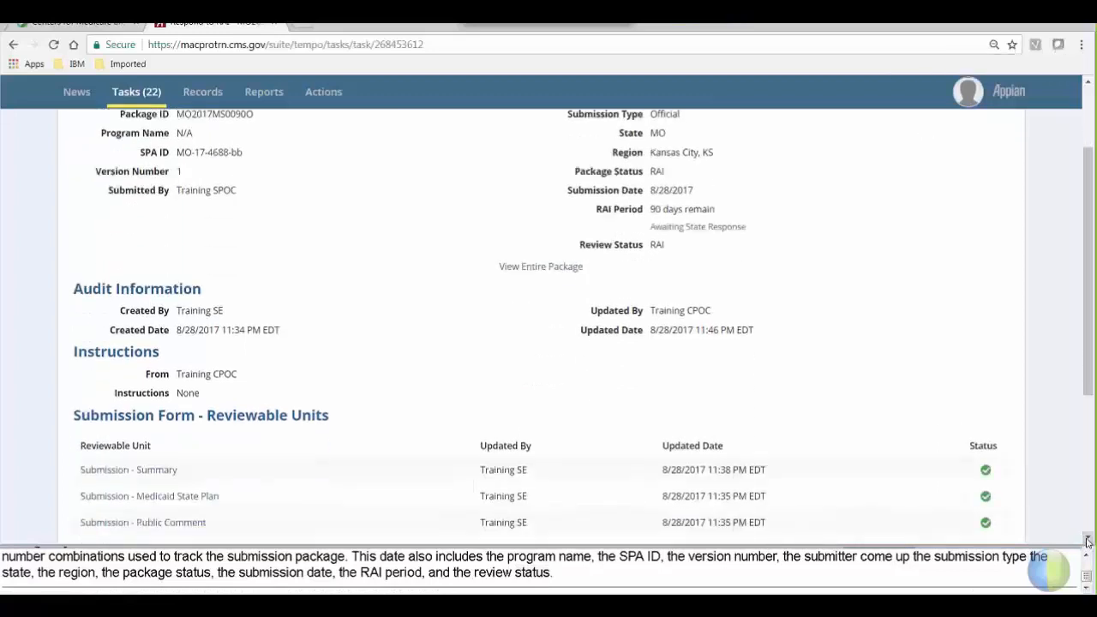
{"action": "left_click", "coordinate": [1087, 539]}
{"action": "left_click", "coordinate": [1088, 539]}
{"action": "left_click", "coordinate": [1087, 539]}
{"action": "left_click", "coordinate": [1087, 539]}
{"action": "left_click", "coordinate": [1088, 539]}
{"action": "left_click", "coordinate": [1087, 539]}
{"action": "left_click", "coordinate": [1087, 539]}
{"action": "left_click", "coordinate": [1088, 539]}
{"action": "left_click", "coordinate": [1087, 539]}
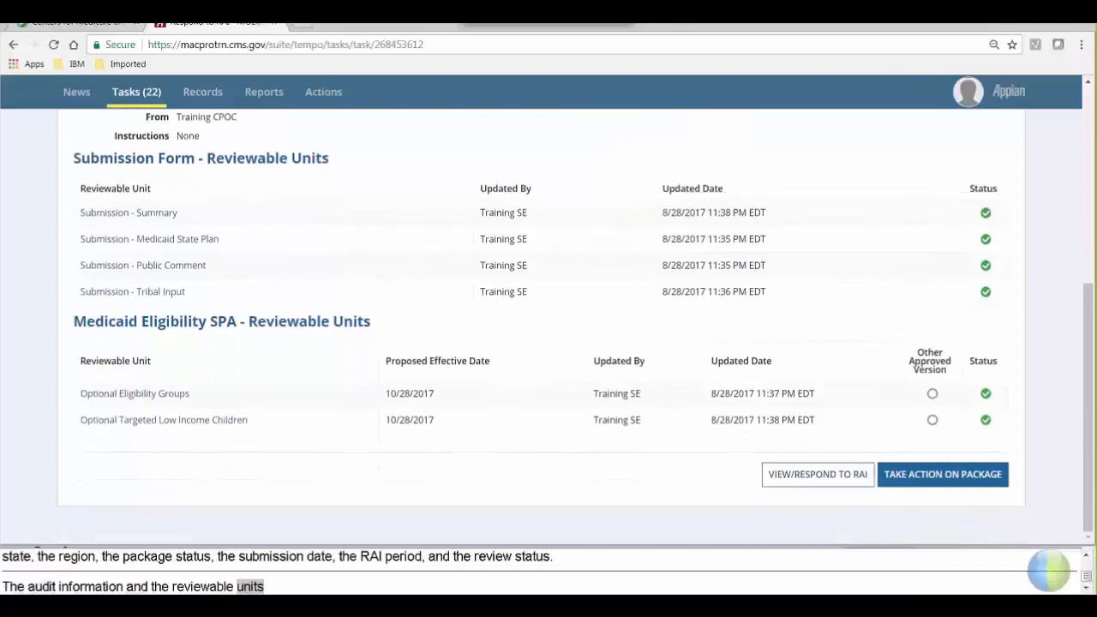
Open the package's RAI form and read the CMS question about Optional Targeted Low Income Children
{"action": "left_click", "coordinate": [792, 485]}
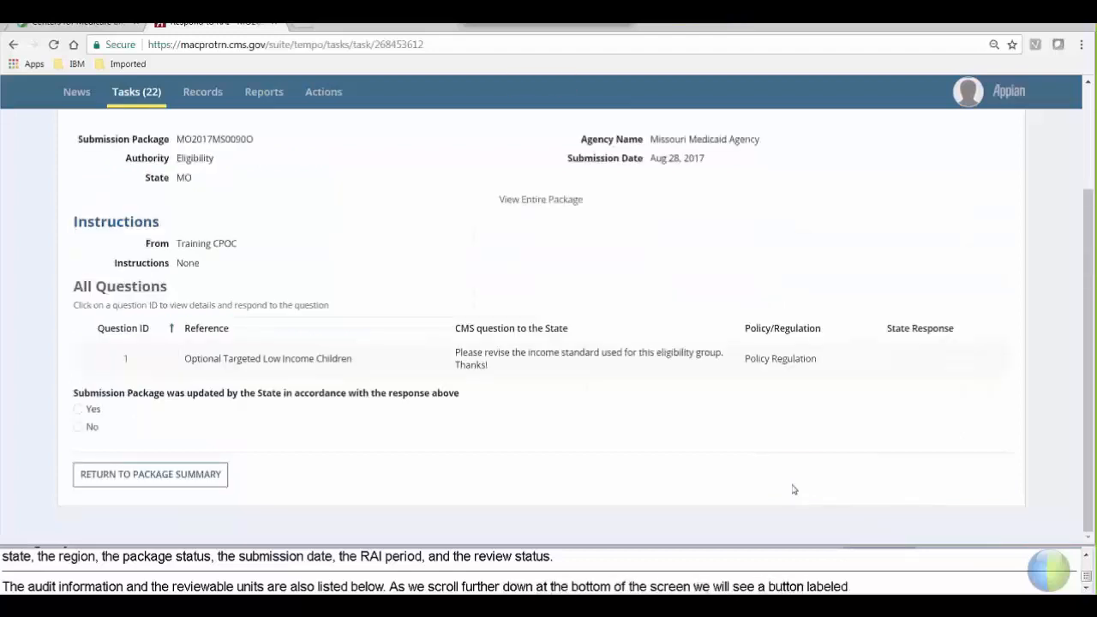
{"action": "left_click_drag", "start_coordinate": [1087, 392], "coordinate": [1078, 353]}
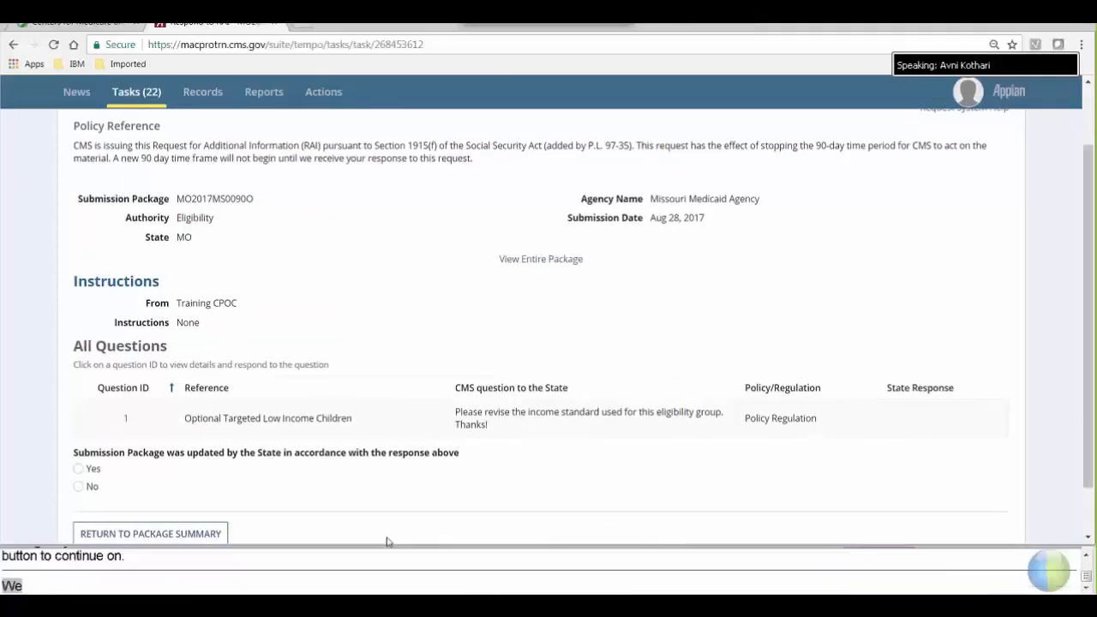
{"action": "right_click", "coordinate": [1071, 419]}
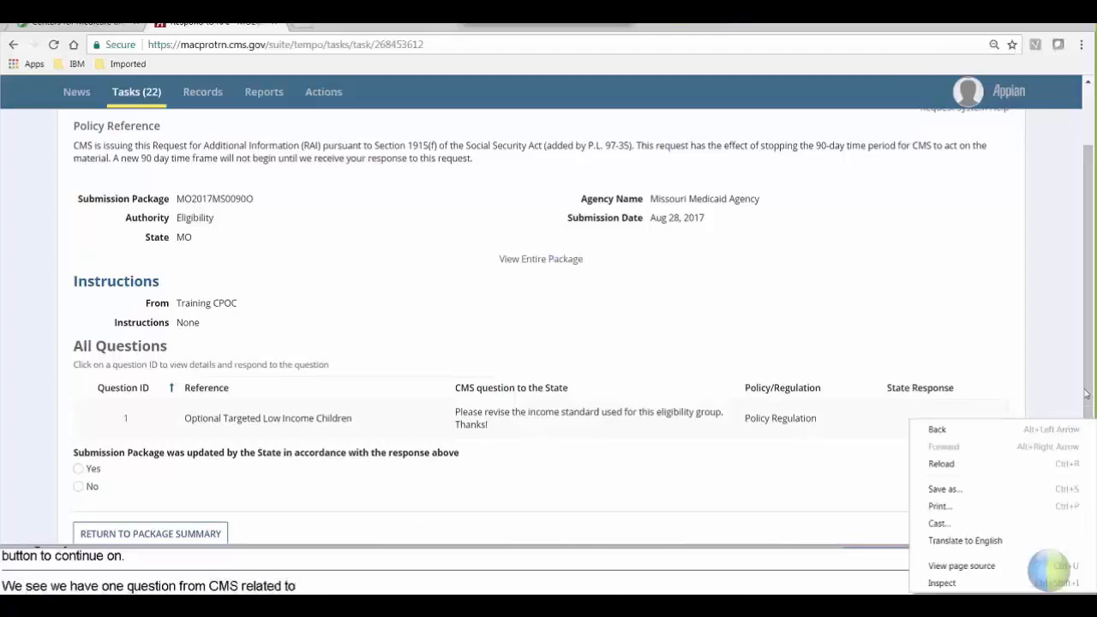
{"action": "left_click_drag", "start_coordinate": [1088, 392], "coordinate": [1087, 427]}
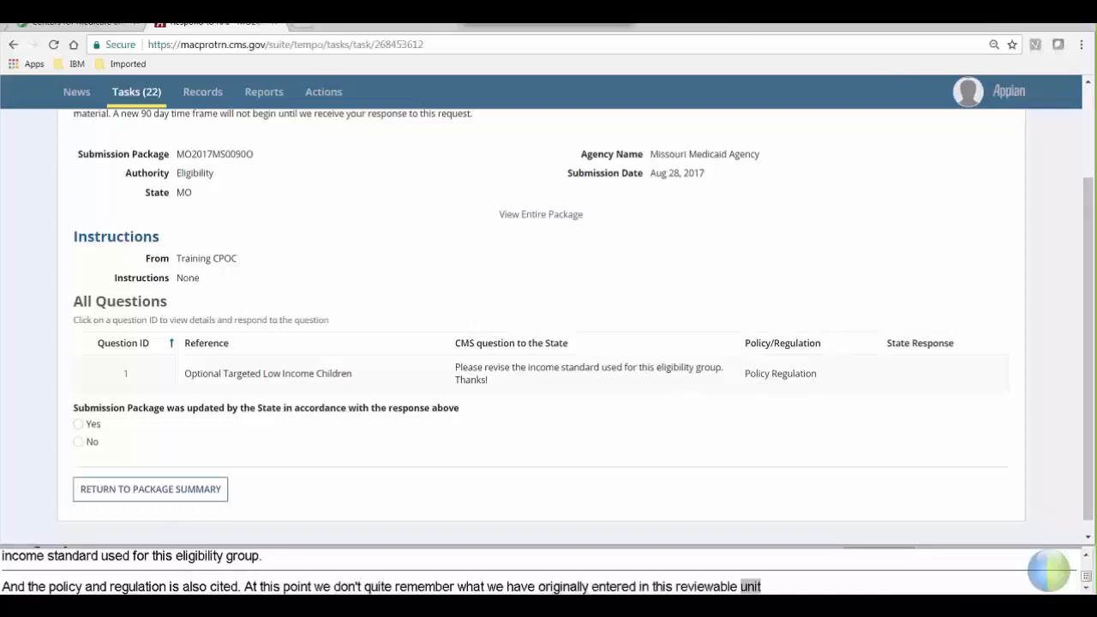
Return to the package summary and open the Optional Targeted Low Income Children reviewable unit
{"action": "left_click", "coordinate": [163, 501]}
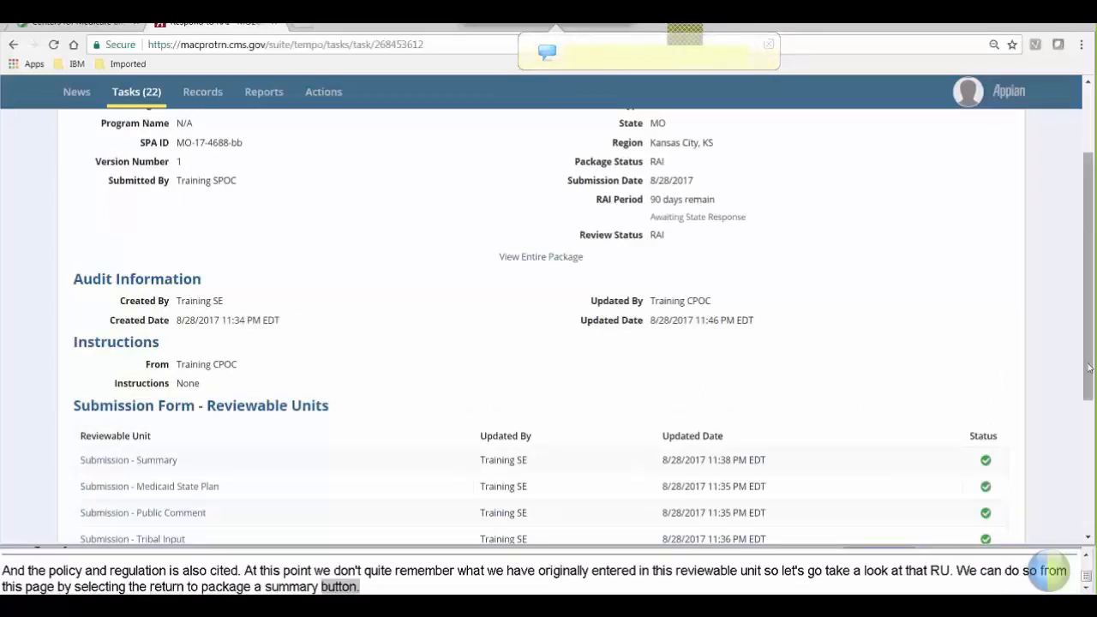
{"action": "left_click_drag", "start_coordinate": [1088, 367], "coordinate": [1090, 507]}
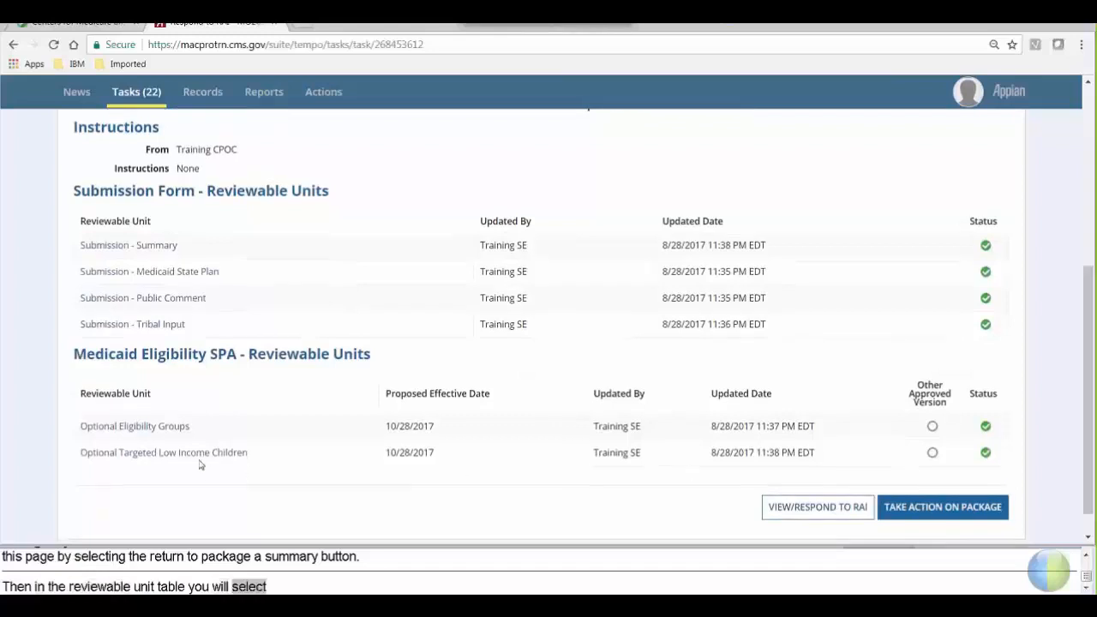
{"action": "left_click", "coordinate": [201, 455]}
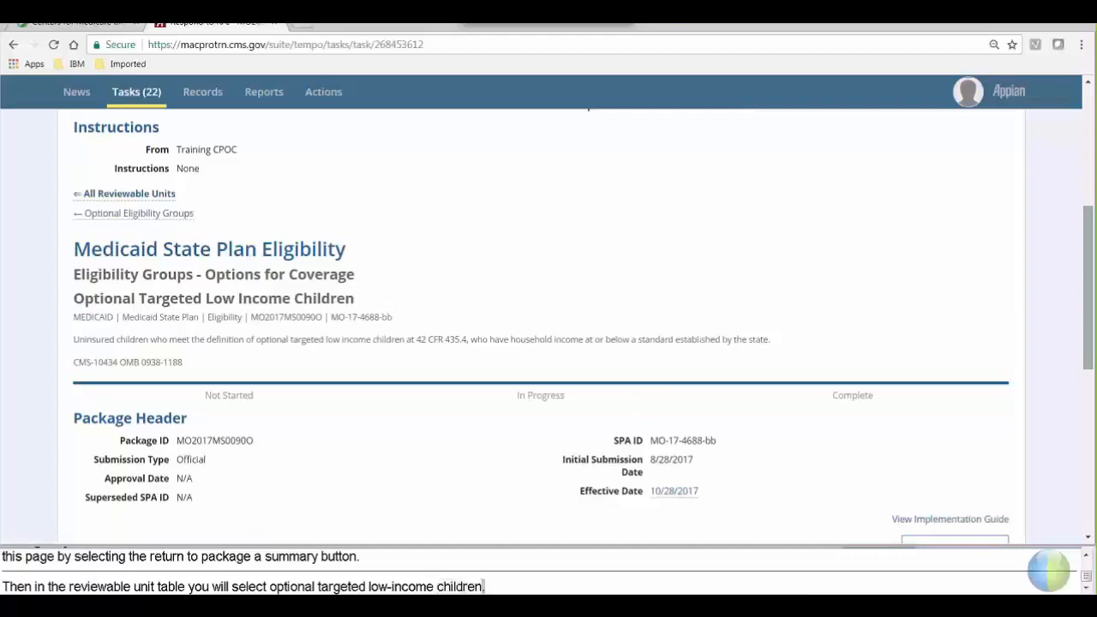
Expand all responses of the reviewable unit and examine the Income Standard Used section
{"action": "left_click_drag", "start_coordinate": [1089, 254], "coordinate": [1088, 310]}
{"action": "scroll", "coordinate": [919, 180], "scroll_direction": "down", "scroll_amount": 2}
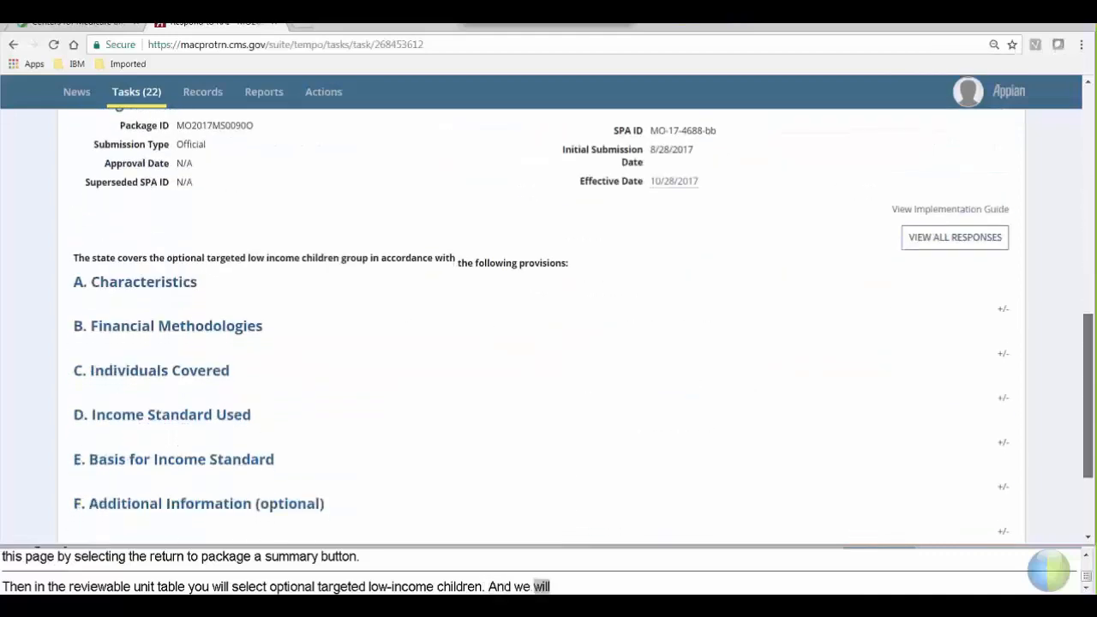
{"action": "left_click", "coordinate": [919, 175]}
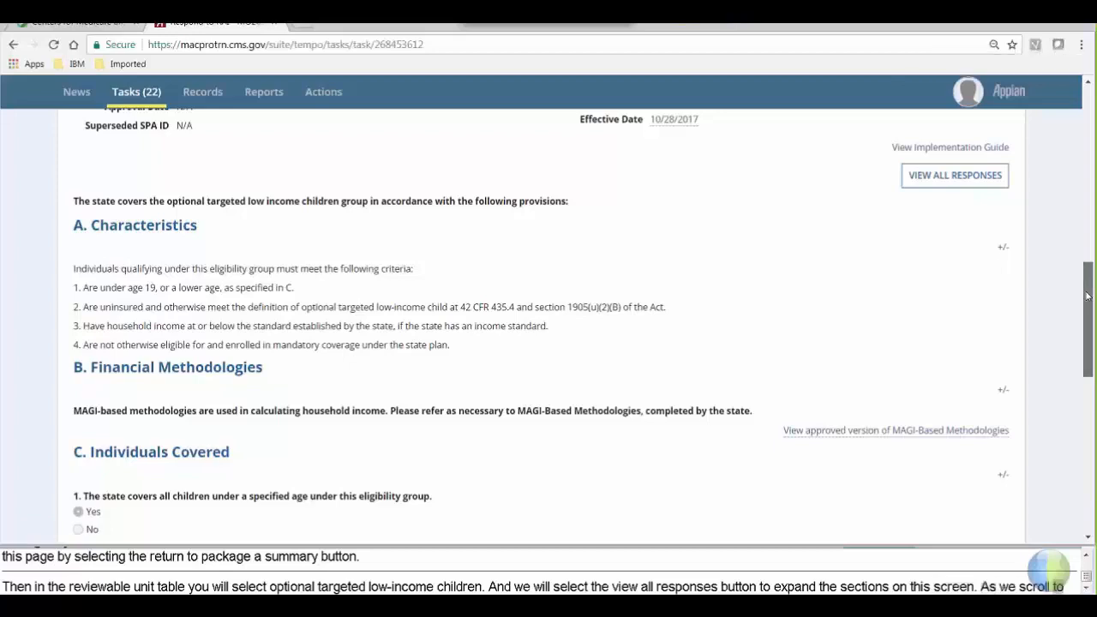
{"action": "left_click_drag", "start_coordinate": [1090, 308], "coordinate": [1090, 415]}
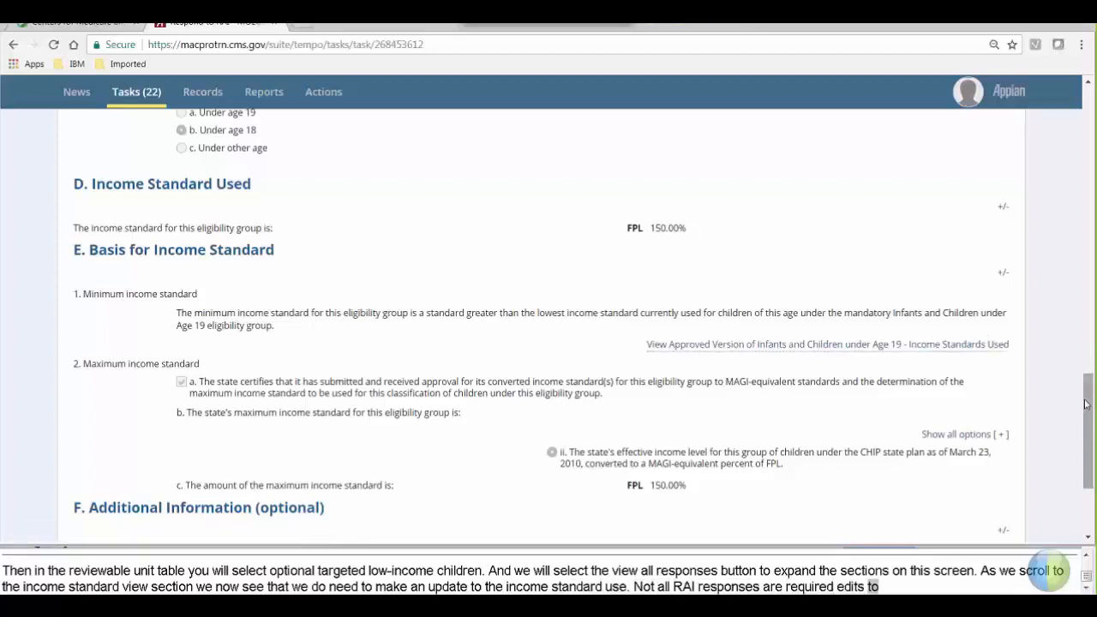
Take action on the package by executing the workflow action Modify the Returned Submission Package
{"action": "left_click_drag", "start_coordinate": [1085, 403], "coordinate": [1090, 450]}
{"action": "left_click", "coordinate": [936, 482]}
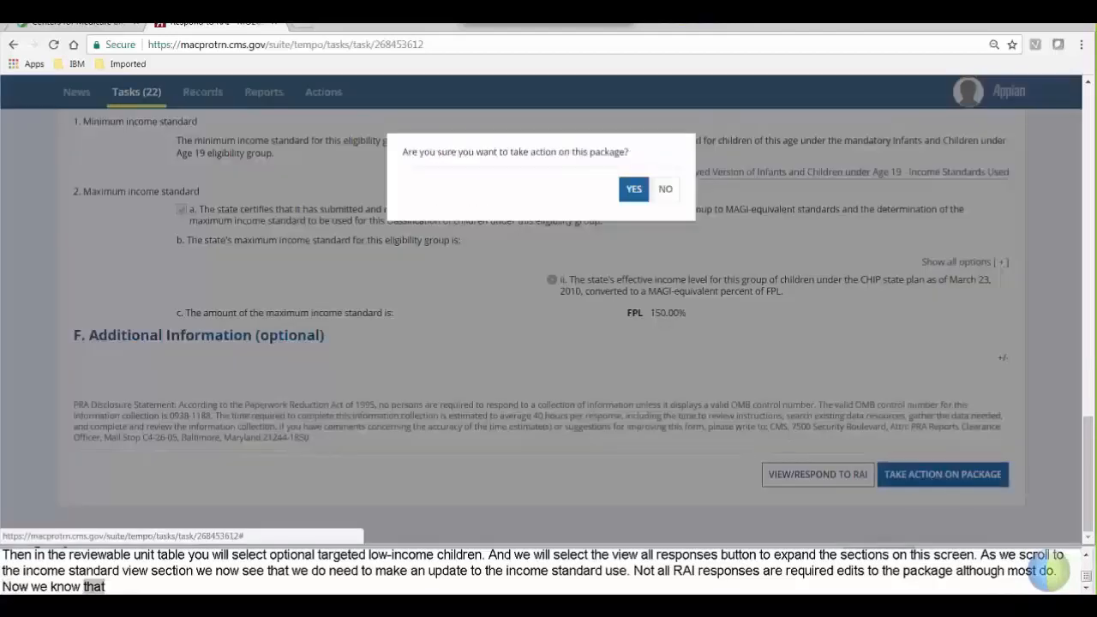
{"action": "left_click", "coordinate": [626, 192]}
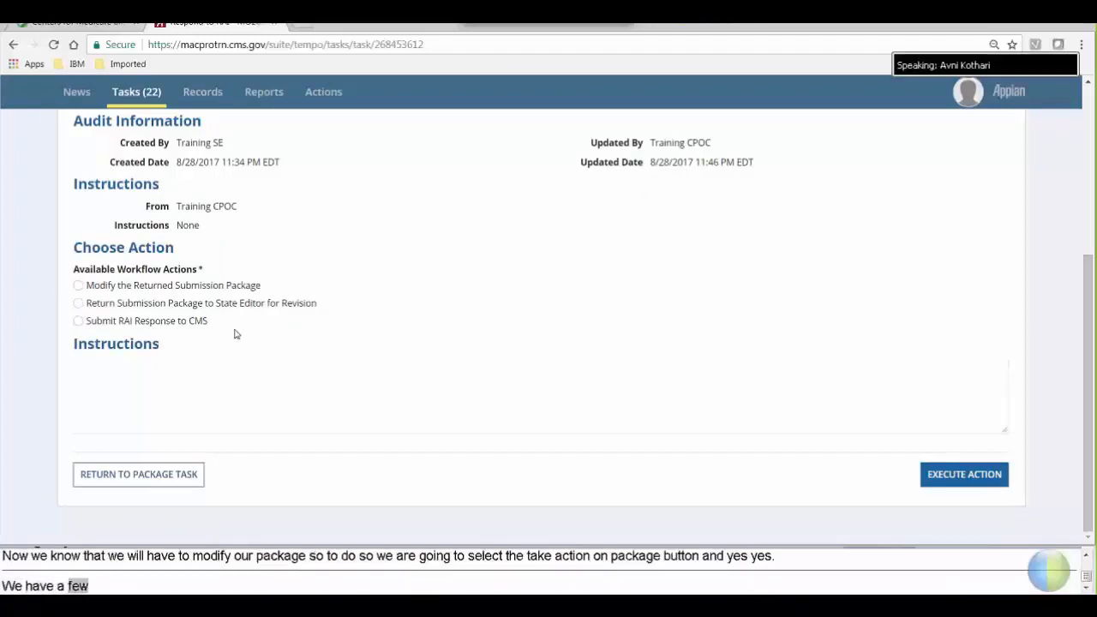
{"action": "left_click", "coordinate": [78, 286]}
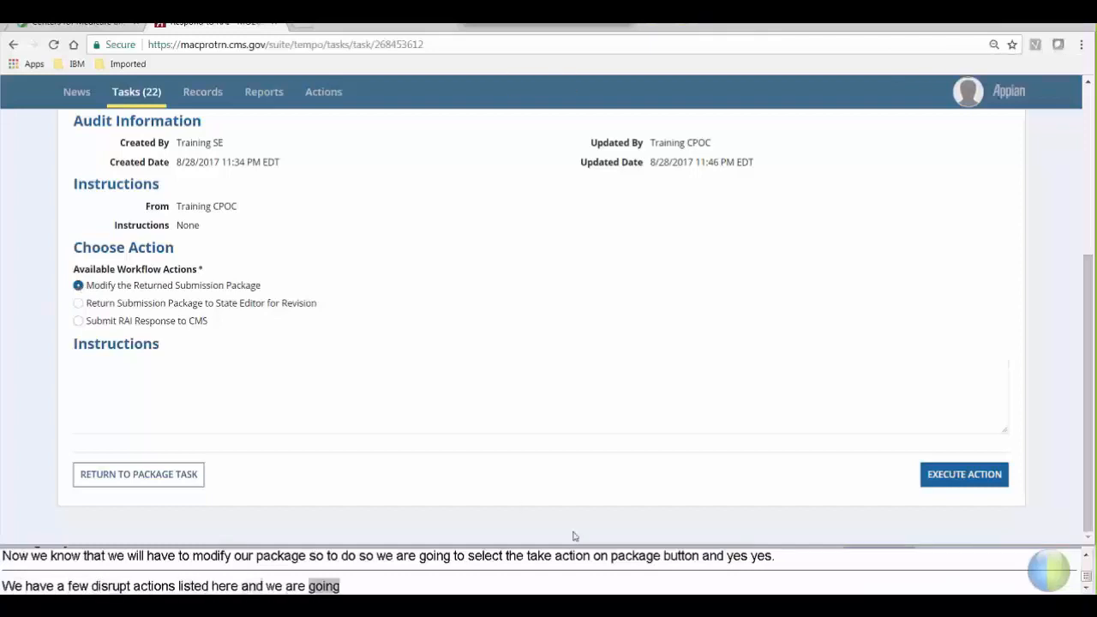
{"action": "left_click", "coordinate": [937, 478]}
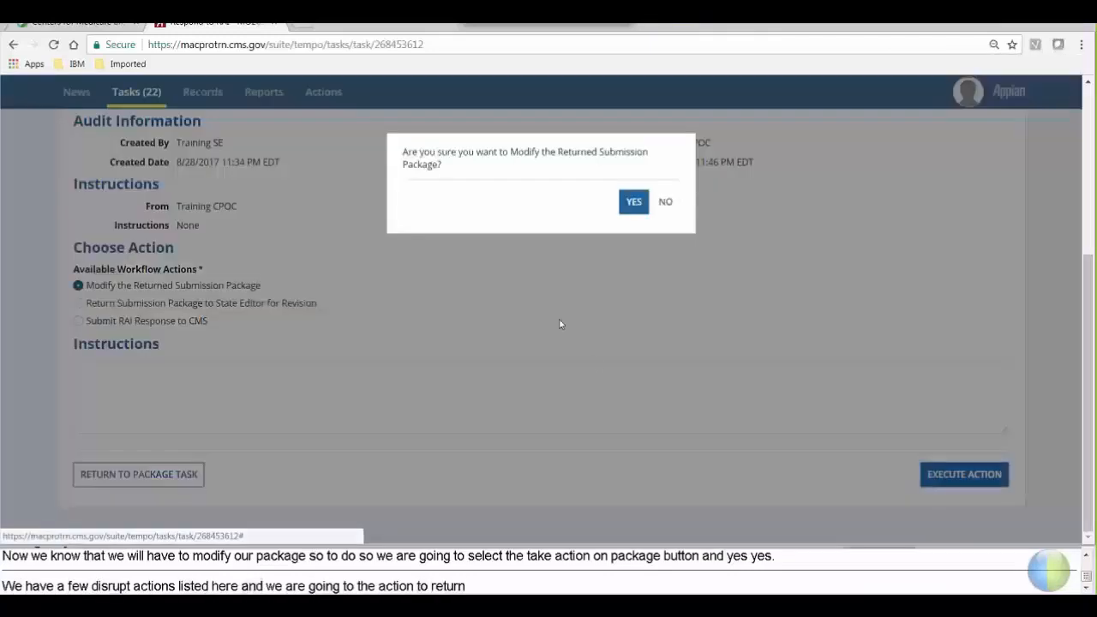
{"action": "left_click", "coordinate": [627, 206]}
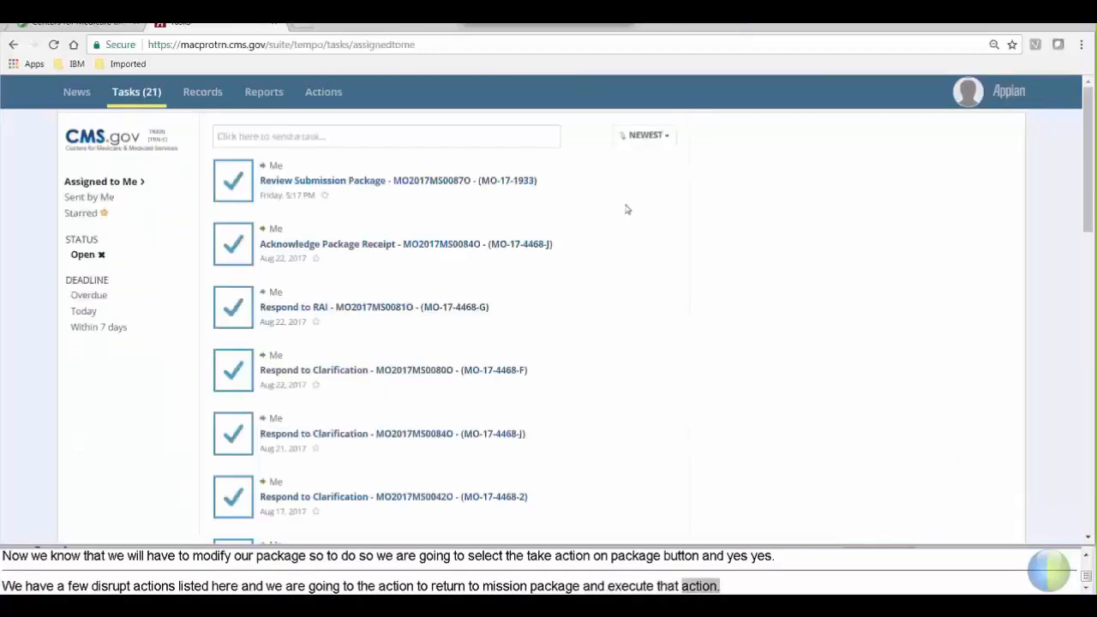
Refresh the task list, reopen the Respond to RAI task for MO2017MS0090O and open its Optional Targeted Low Income Children unit
{"action": "left_click", "coordinate": [148, 100]}
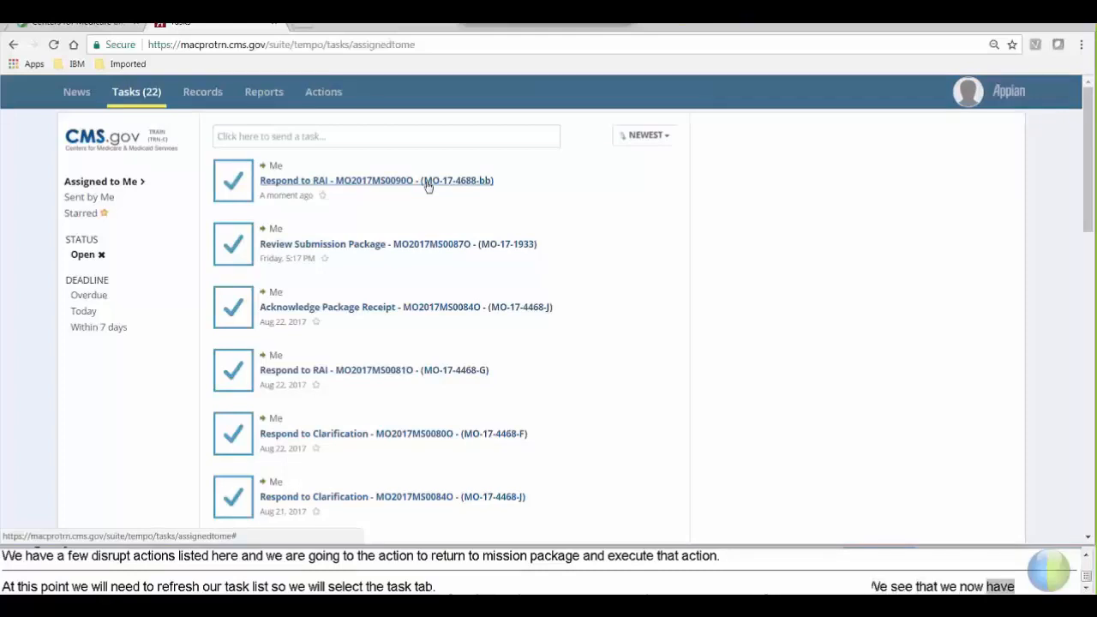
{"action": "left_click", "coordinate": [428, 181]}
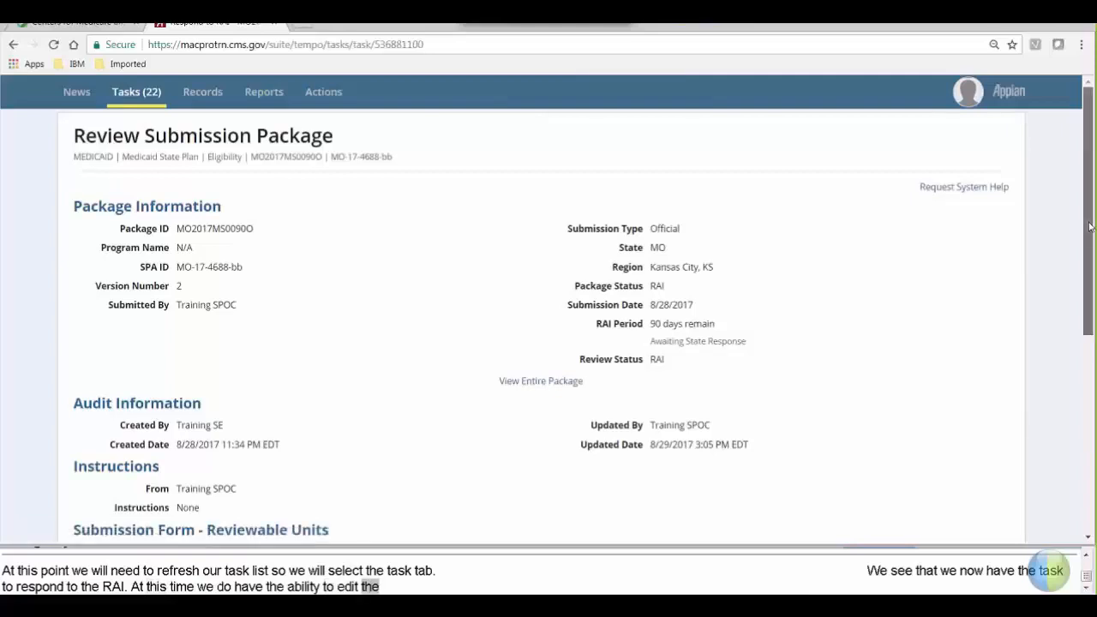
{"action": "left_click_drag", "start_coordinate": [1089, 226], "coordinate": [1092, 421]}
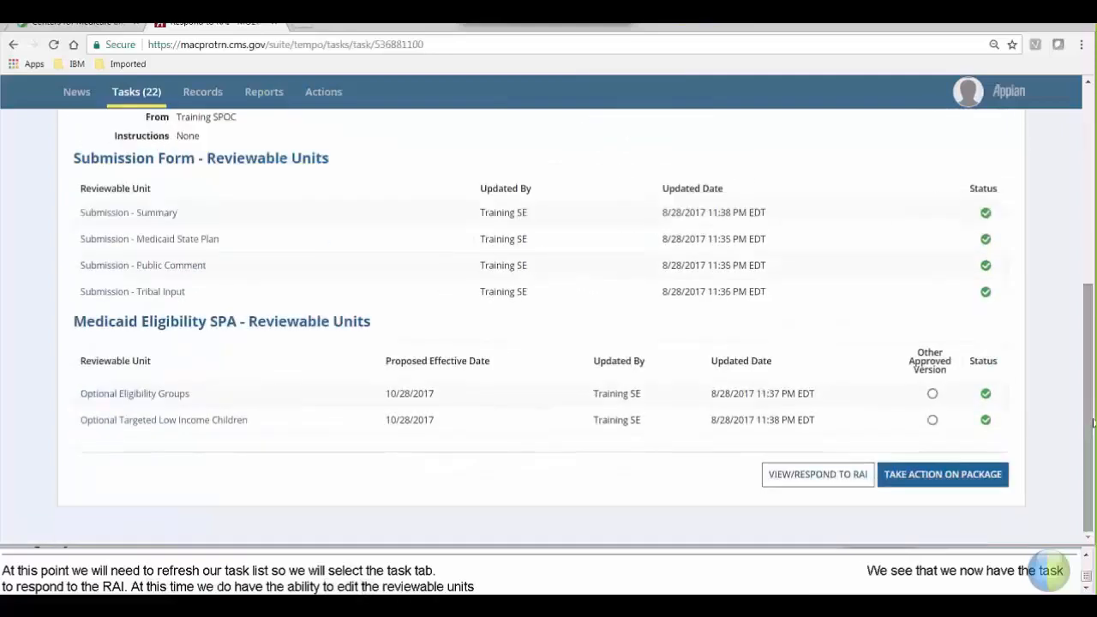
{"action": "left_click", "coordinate": [190, 425]}
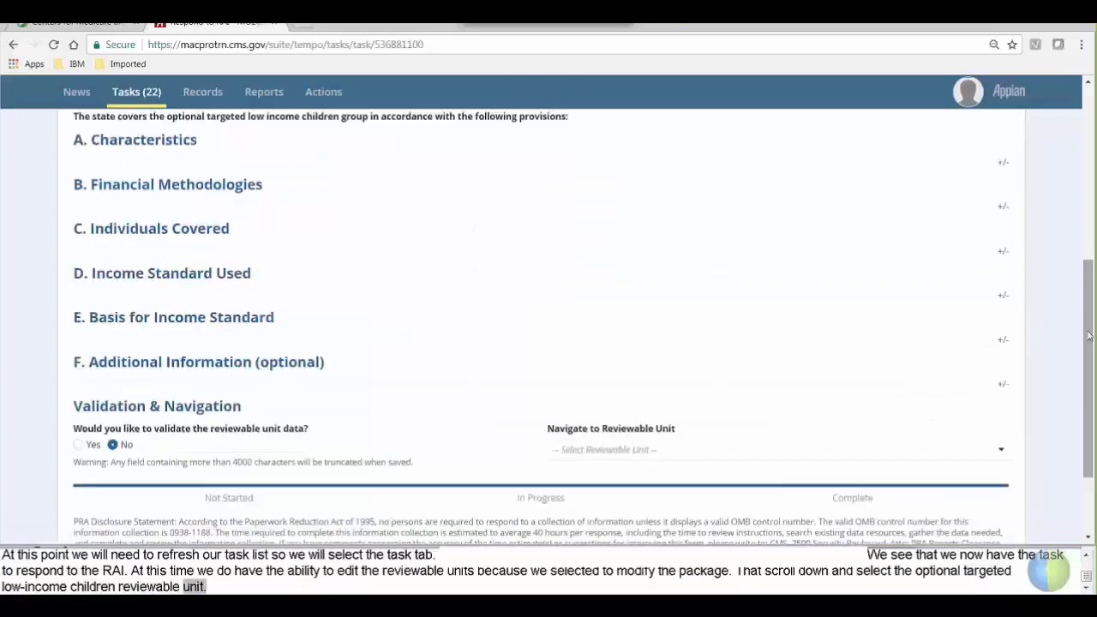
Expand all responses and set the FPL income standard for the eligibility group to 180% in Income Standard Used
{"action": "scroll", "coordinate": [893, 227], "scroll_direction": "up", "scroll_amount": 2}
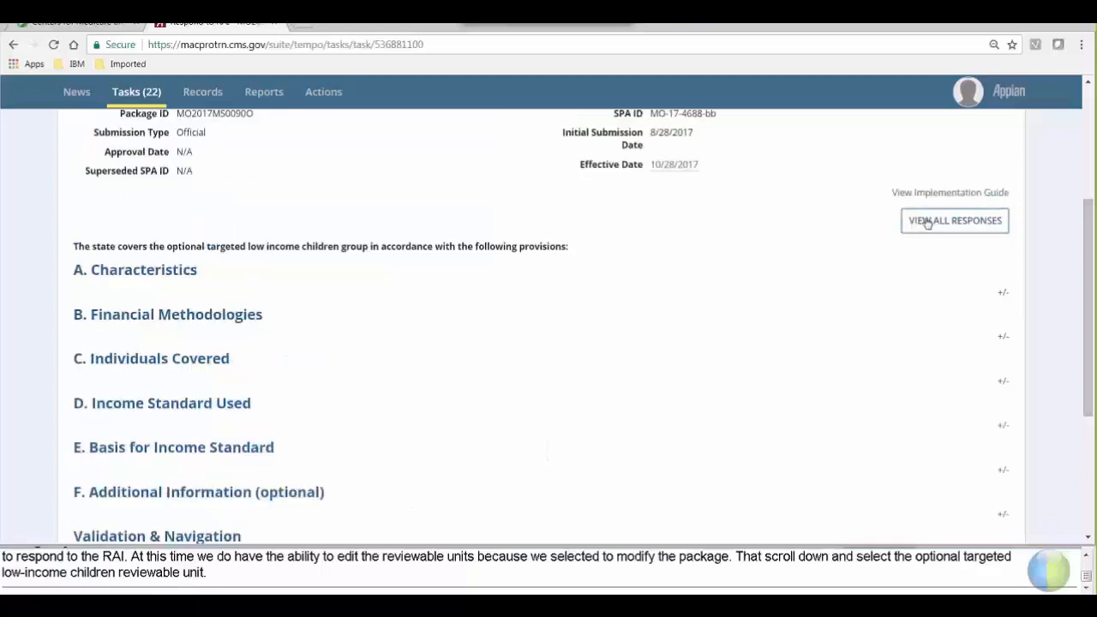
{"action": "left_click", "coordinate": [927, 222]}
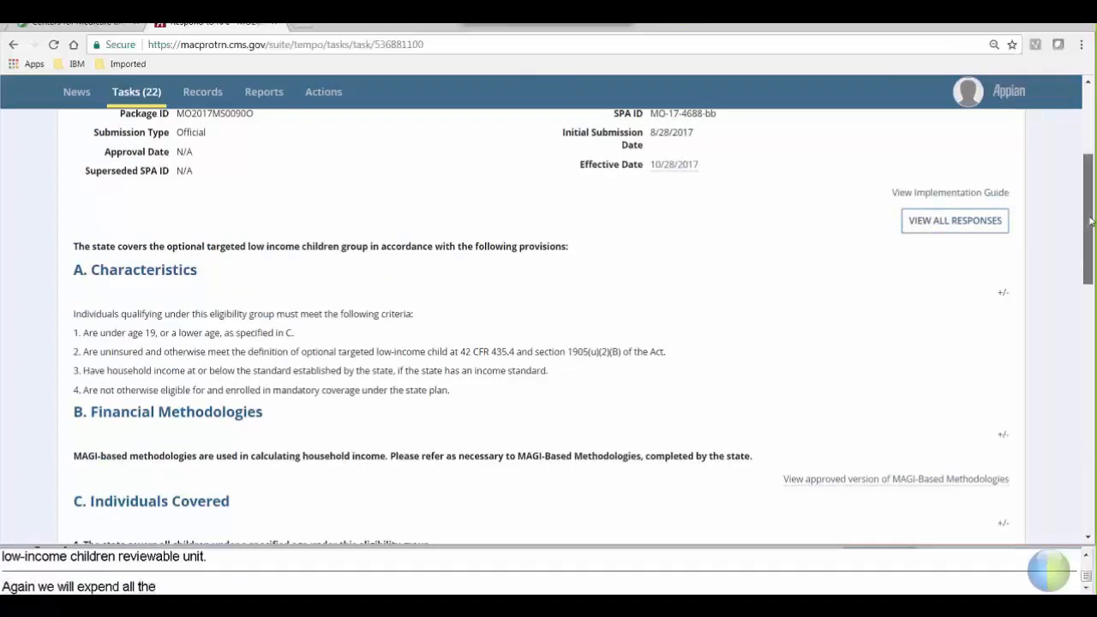
{"action": "scroll", "coordinate": [705, 287], "scroll_direction": "down", "scroll_amount": 5}
{"action": "left_click", "coordinate": [705, 287]}
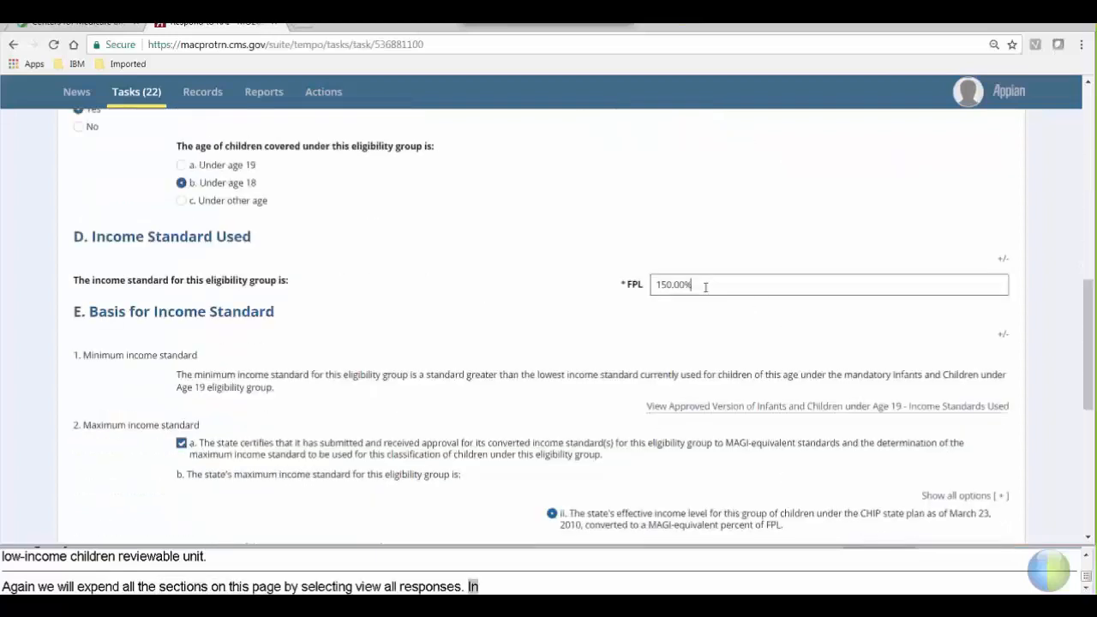
{"action": "key", "text": "BackSpace"}
{"action": "key", "text": "BackSpace"}
{"action": "key", "text": "BackSpace"}
{"action": "key", "text": "BackSpace"}
{"action": "key", "text": "BackSpace"}
{"action": "key", "text": "BackSpace"}
{"action": "key", "text": "BackSpace"}
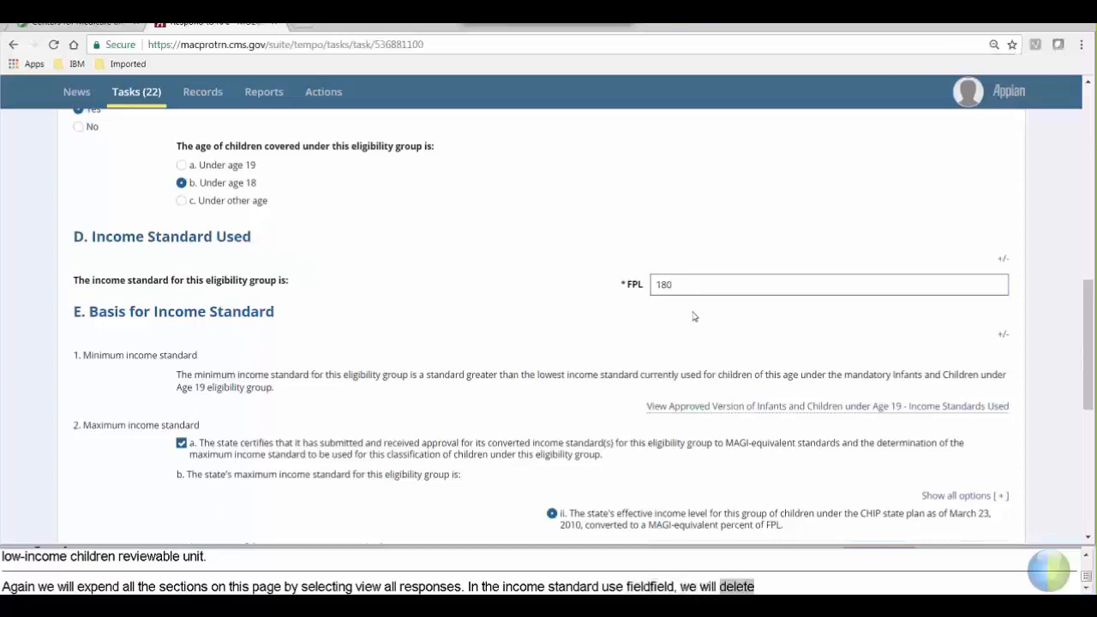
{"action": "left_click", "coordinate": [694, 316]}
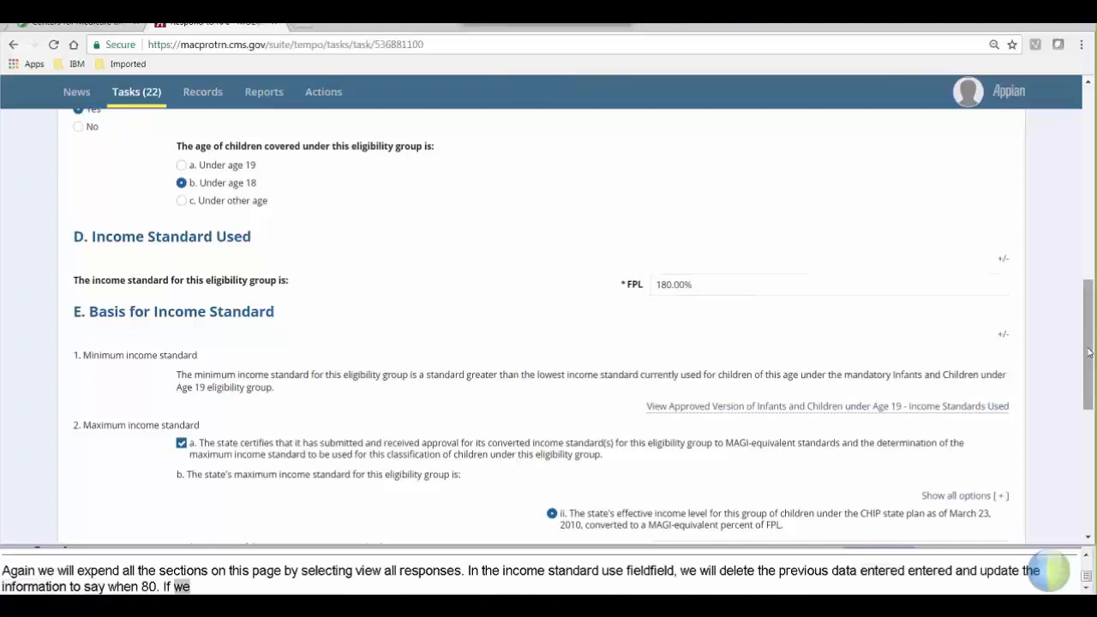
Choose Yes for validating the reviewable unit data and save the reviewable unit
{"action": "left_click_drag", "start_coordinate": [1089, 352], "coordinate": [1055, 479]}
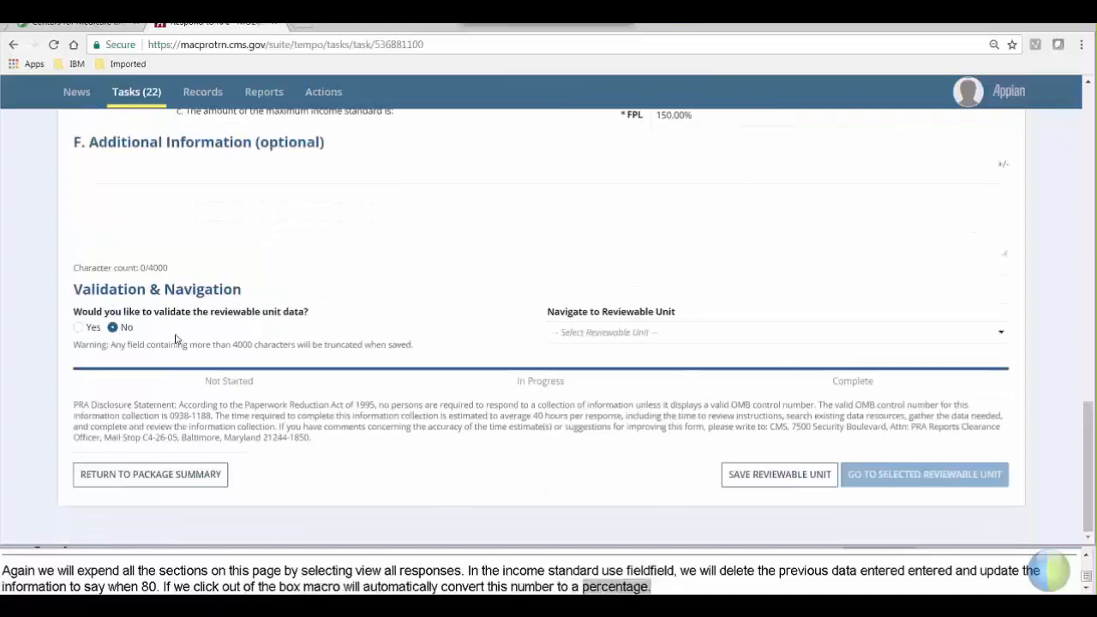
{"action": "left_click", "coordinate": [78, 327]}
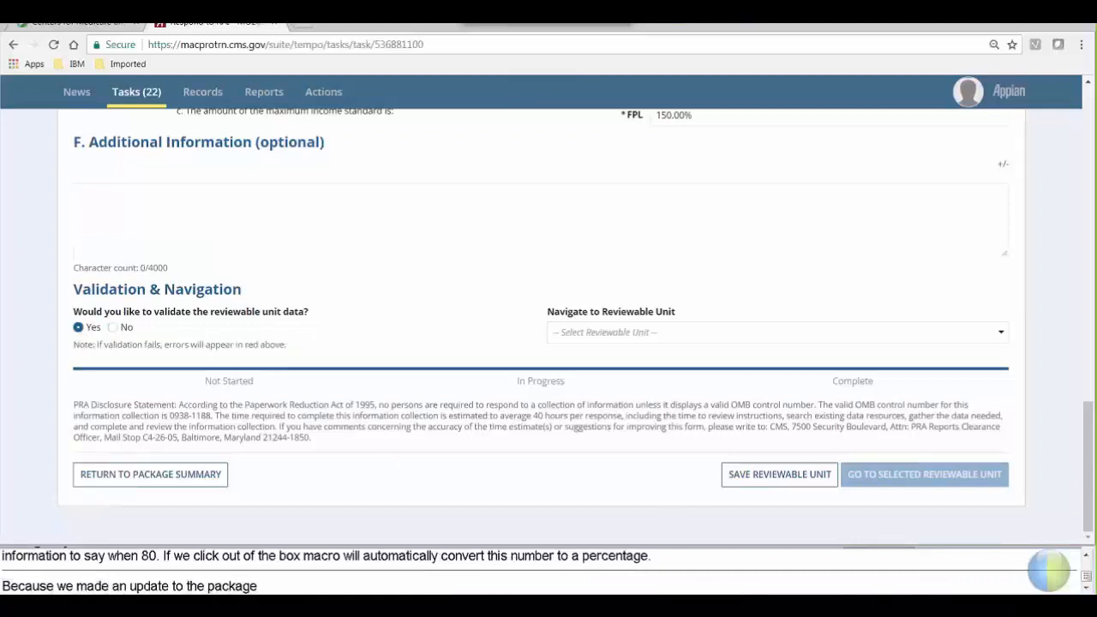
{"action": "left_click", "coordinate": [771, 475]}
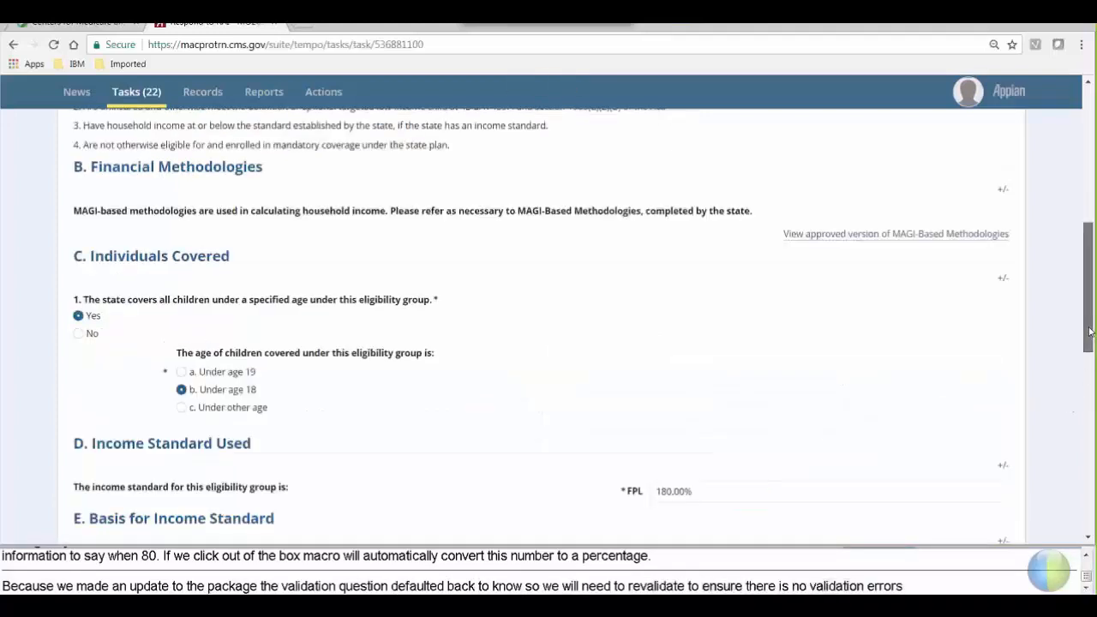
{"action": "left_click_drag", "start_coordinate": [1089, 332], "coordinate": [1090, 514]}
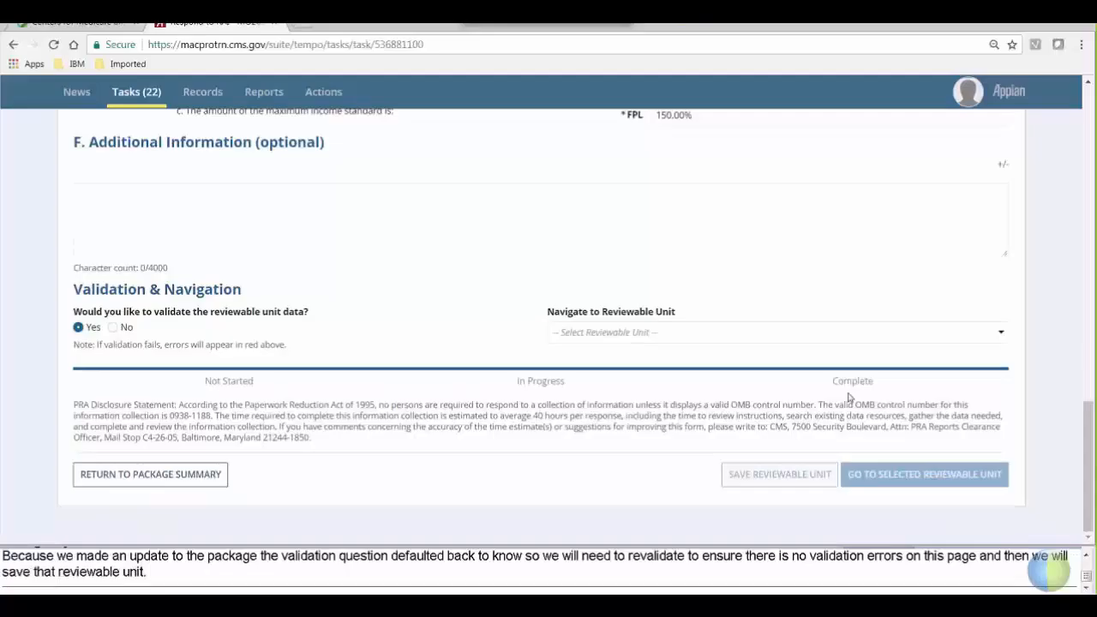
Return to the package summary and open the RAI form to view and respond to the CMS questions
{"action": "left_click", "coordinate": [184, 487]}
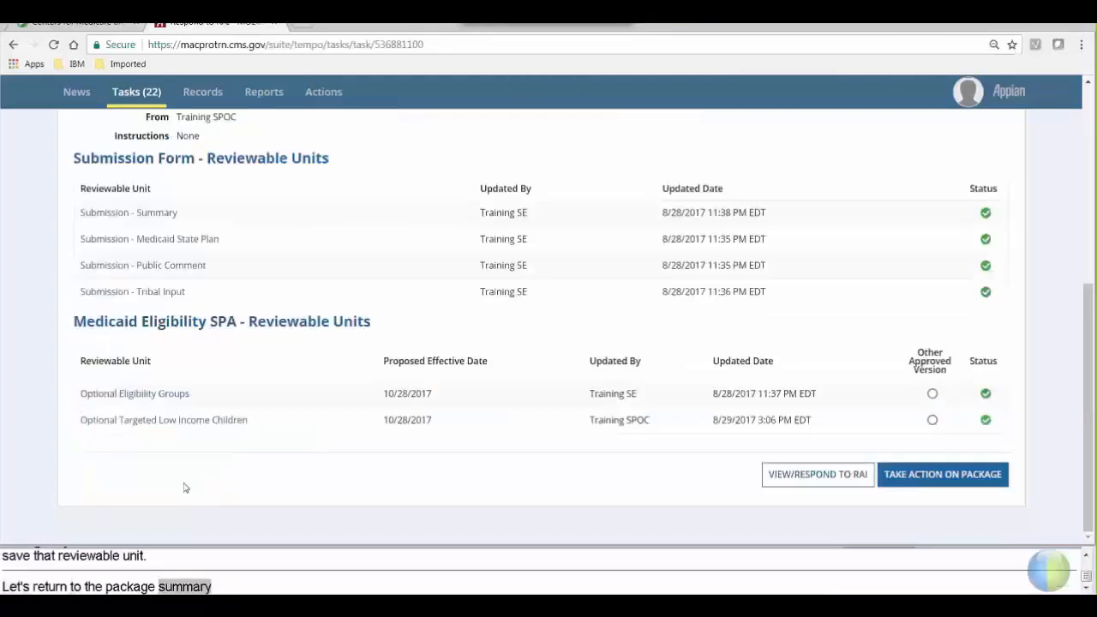
{"action": "left_click", "coordinate": [793, 476]}
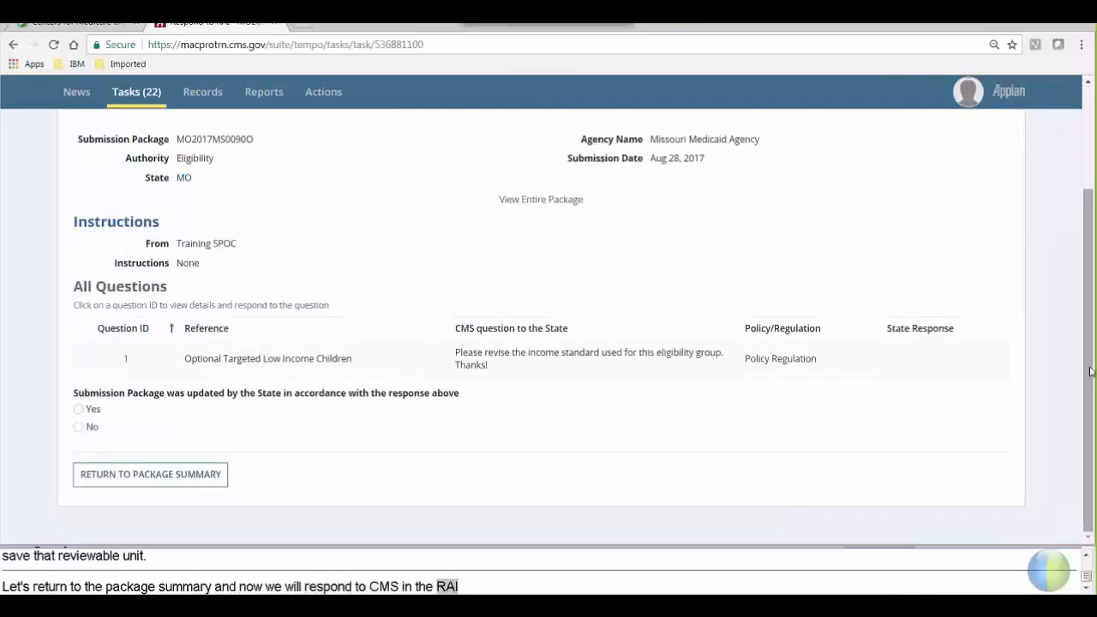
{"action": "scroll", "coordinate": [1072, 281], "scroll_direction": "up", "scroll_amount": 2}
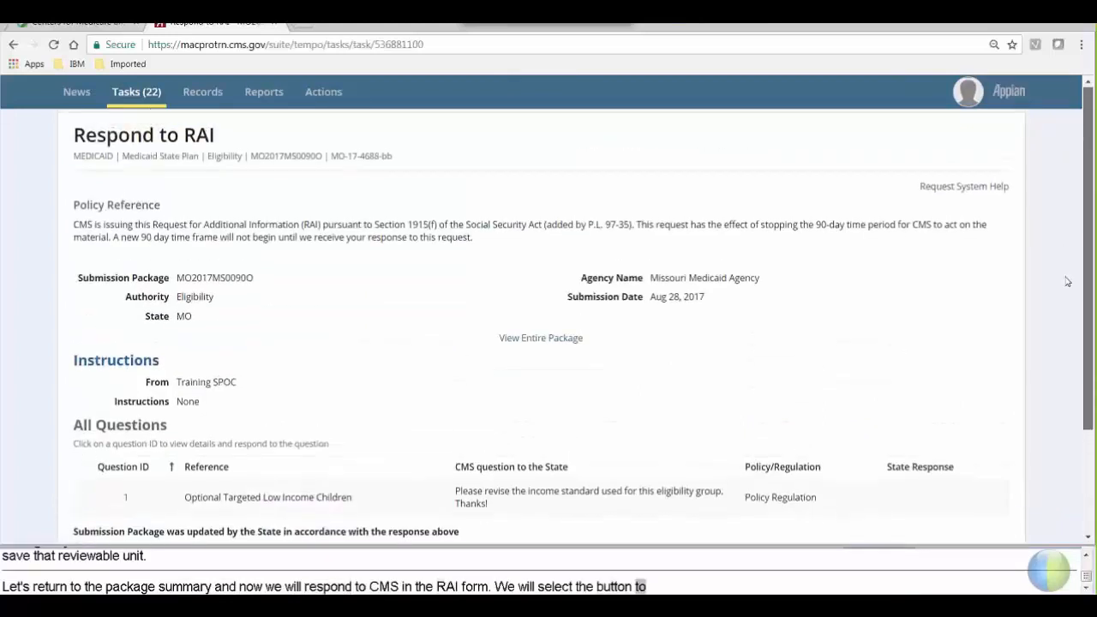
{"action": "scroll", "coordinate": [1071, 282], "scroll_direction": "down", "scroll_amount": 1}
{"action": "scroll", "coordinate": [1071, 314], "scroll_direction": "down", "scroll_amount": 2}
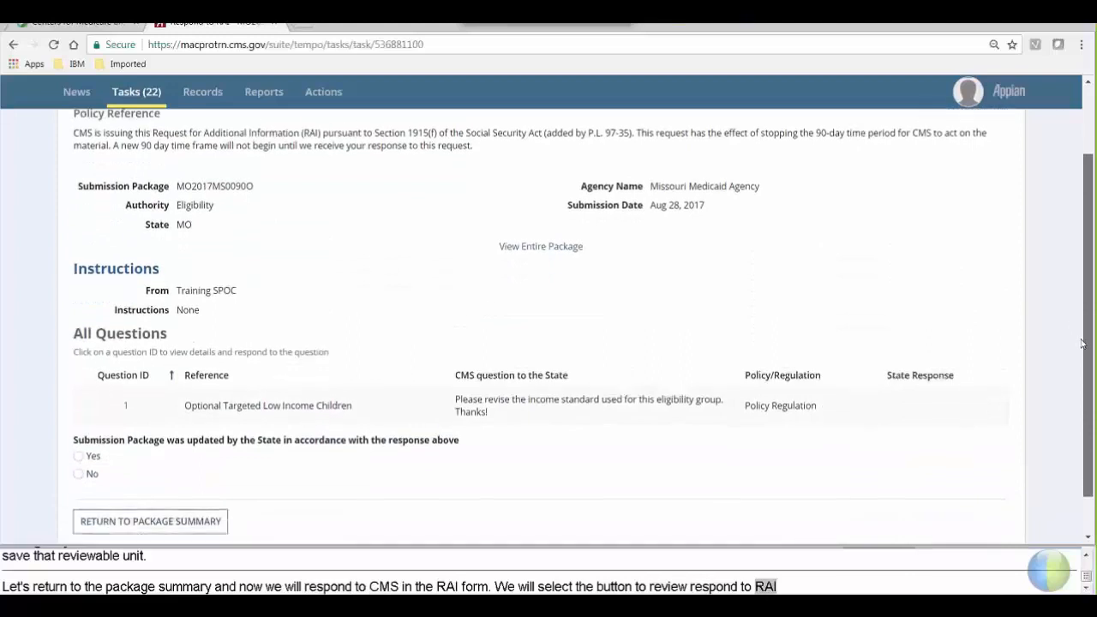
Open question 1 and save the State Response "We have updated the income standard used for this eligibility group to 180% FPL."
{"action": "left_click", "coordinate": [125, 401]}
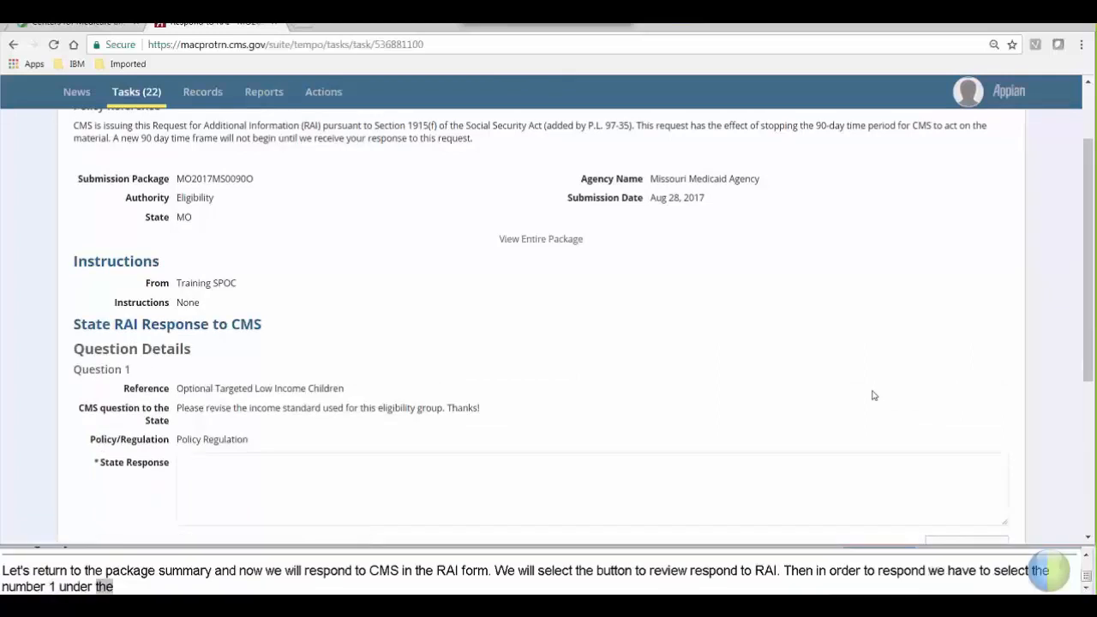
{"action": "left_click_drag", "start_coordinate": [1090, 323], "coordinate": [1094, 374]}
{"action": "left_click", "coordinate": [241, 384]}
{"action": "type", "text": "We have update"}
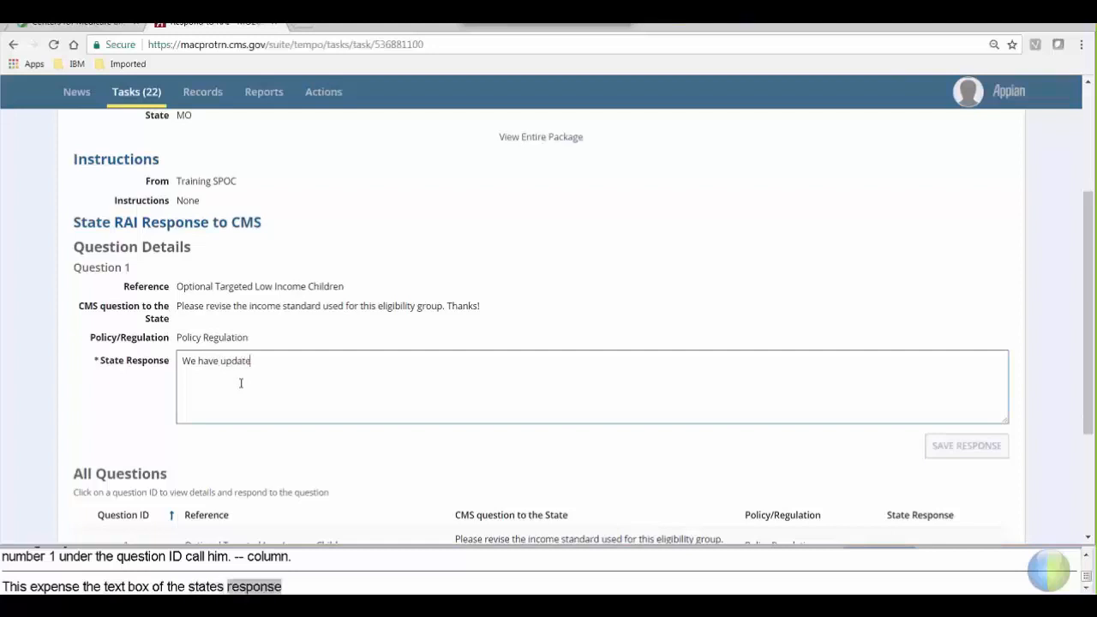
{"action": "type", "text": "d the income st"}
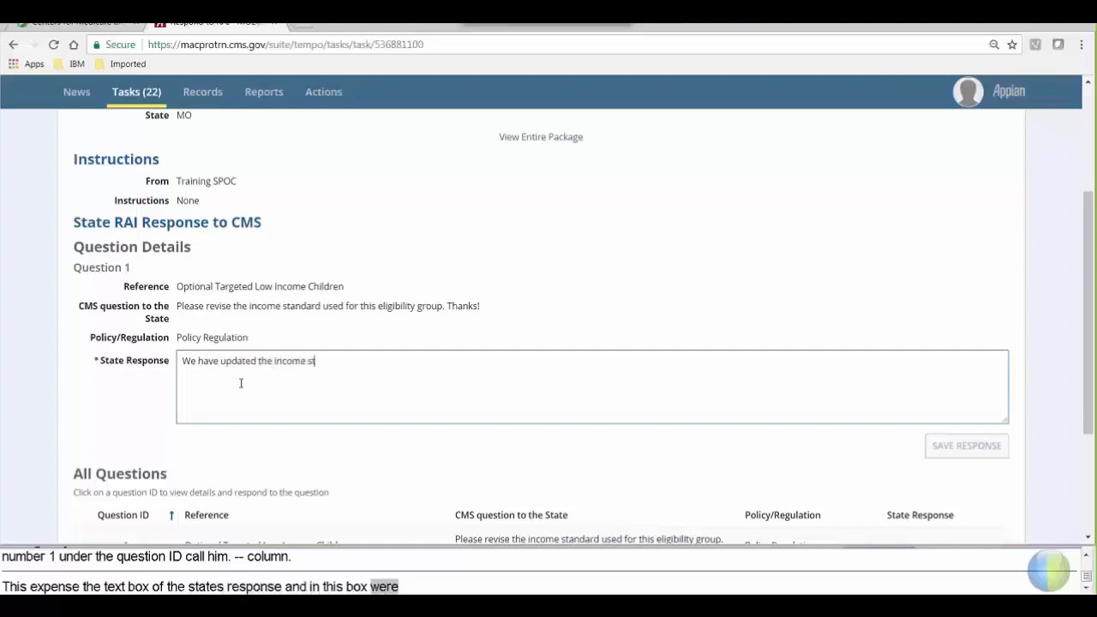
{"action": "type", "text": "andard used for this el"}
{"action": "key", "text": "BackSpace"}
{"action": "type", "text": "ligibility"}
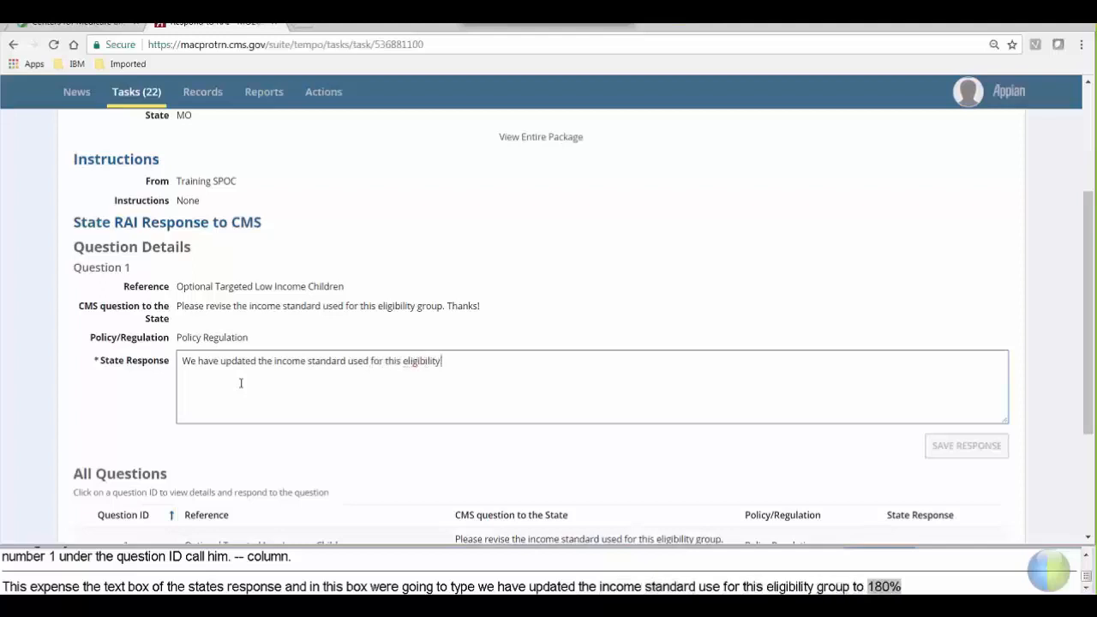
{"action": "type", "text": " group ot 180"}
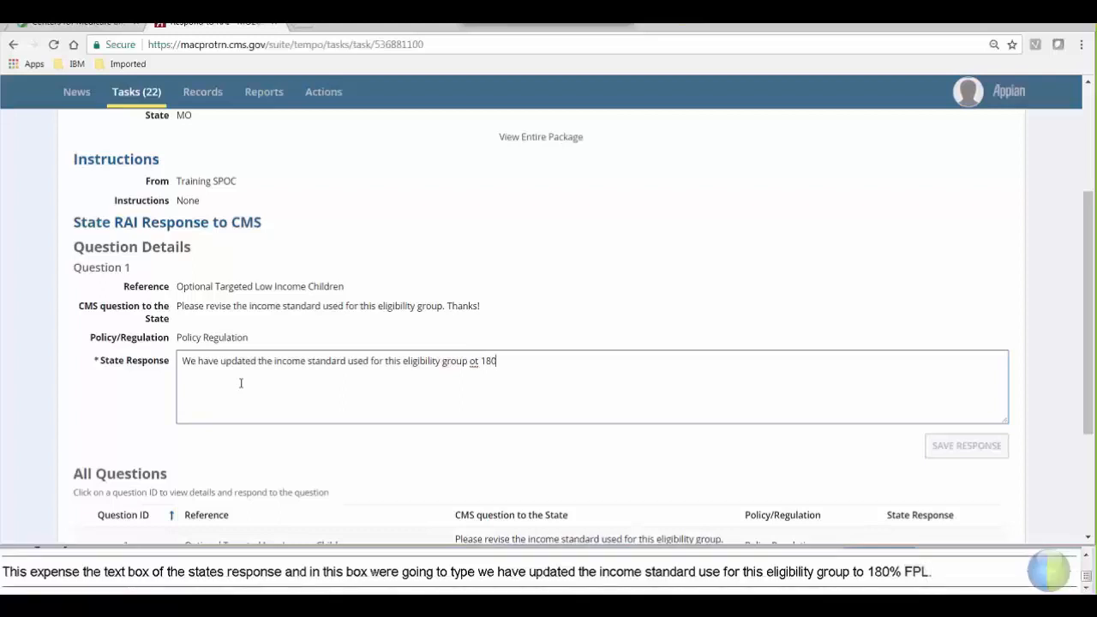
{"action": "type", "text": "% FPL"}
{"action": "key", "text": "BackSpace"}
{"action": "key", "text": "BackSpace"}
{"action": "type", "text": "to"}
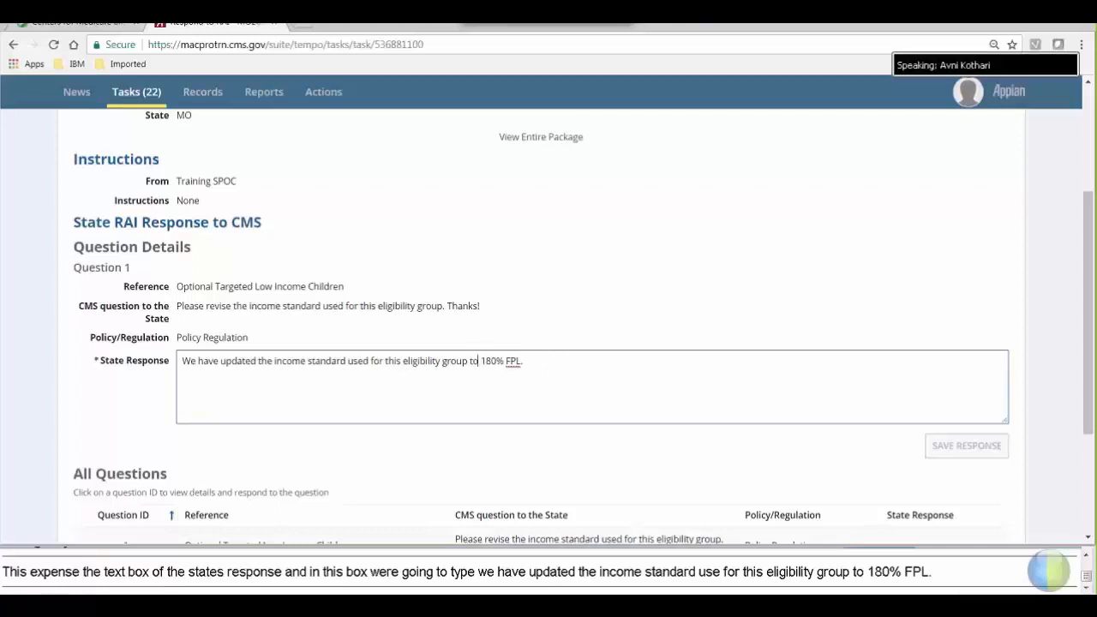
{"action": "left_click", "coordinate": [486, 465]}
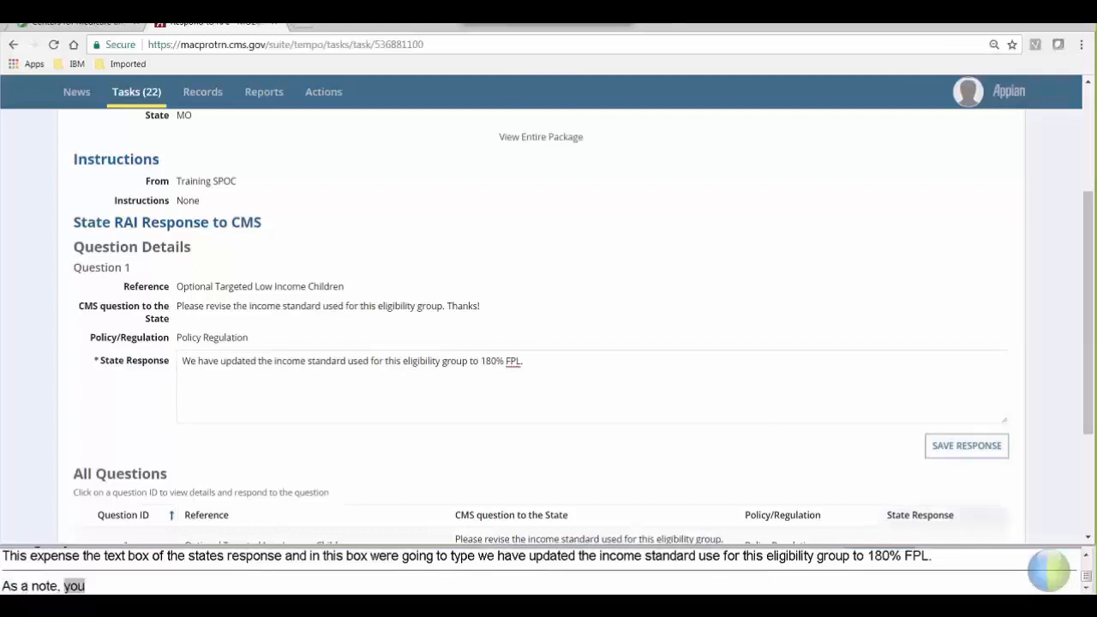
{"action": "left_click", "coordinate": [945, 458]}
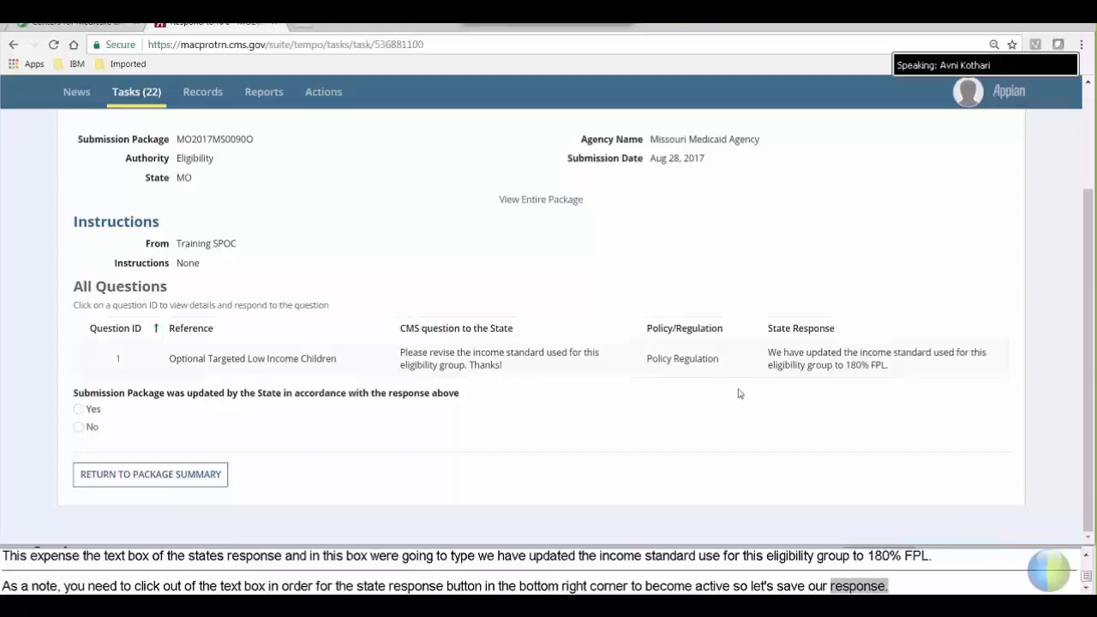
Answer Yes to the submission package being updated by the State in accordance with the response, and return to the package summary
{"action": "left_click", "coordinate": [79, 409]}
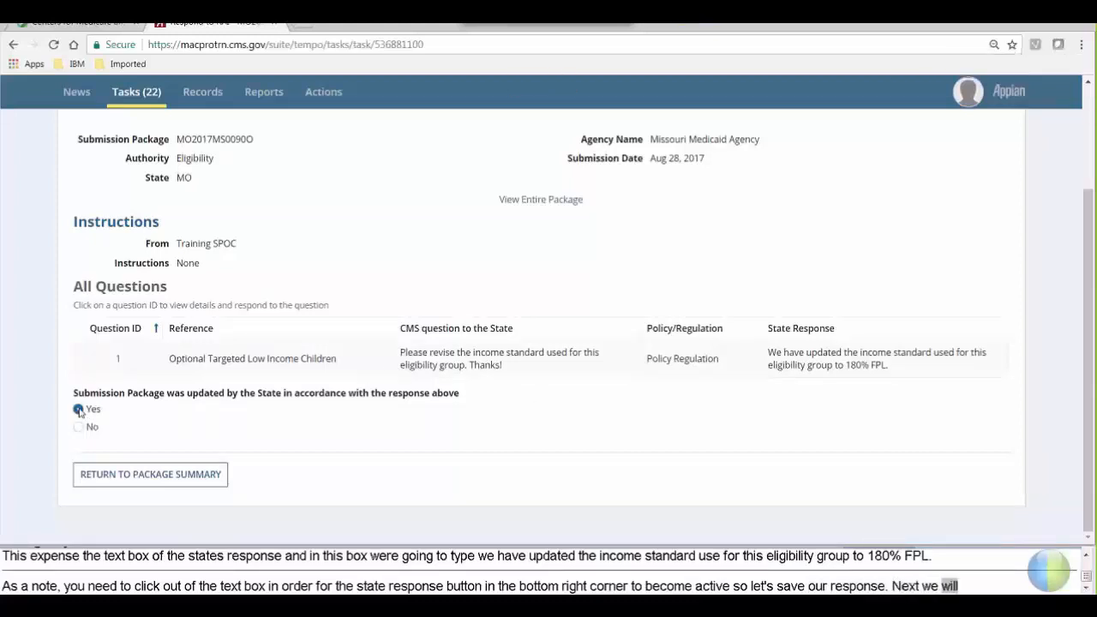
{"action": "left_click", "coordinate": [141, 484]}
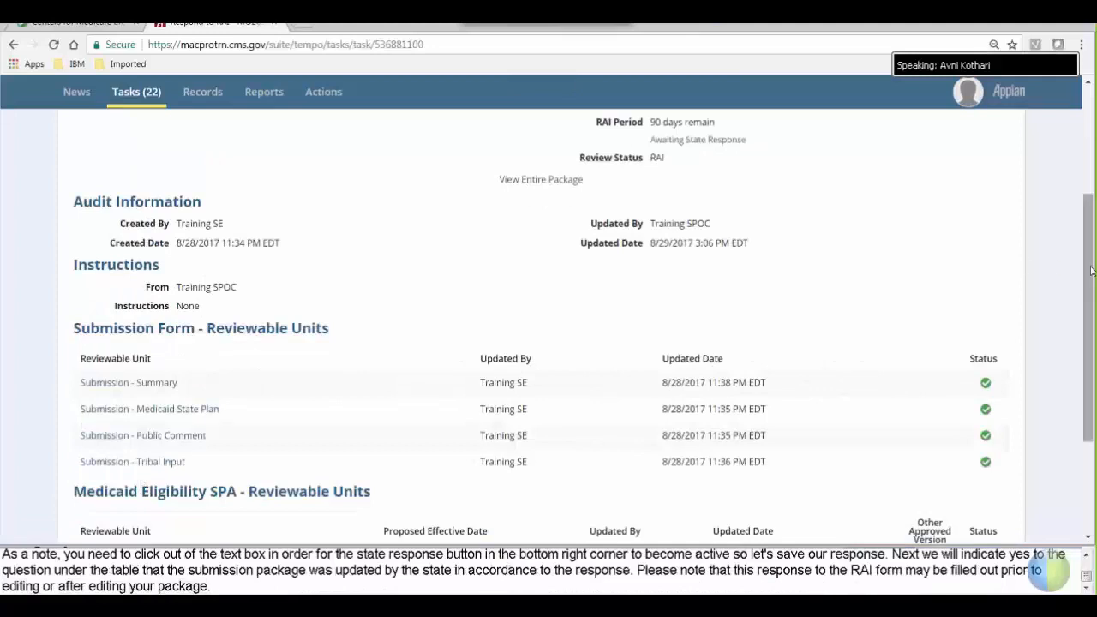
Take action on the package by choosing Submit RAI Response to CMS, then execute and confirm the submission
{"action": "left_click_drag", "start_coordinate": [1090, 273], "coordinate": [1093, 396]}
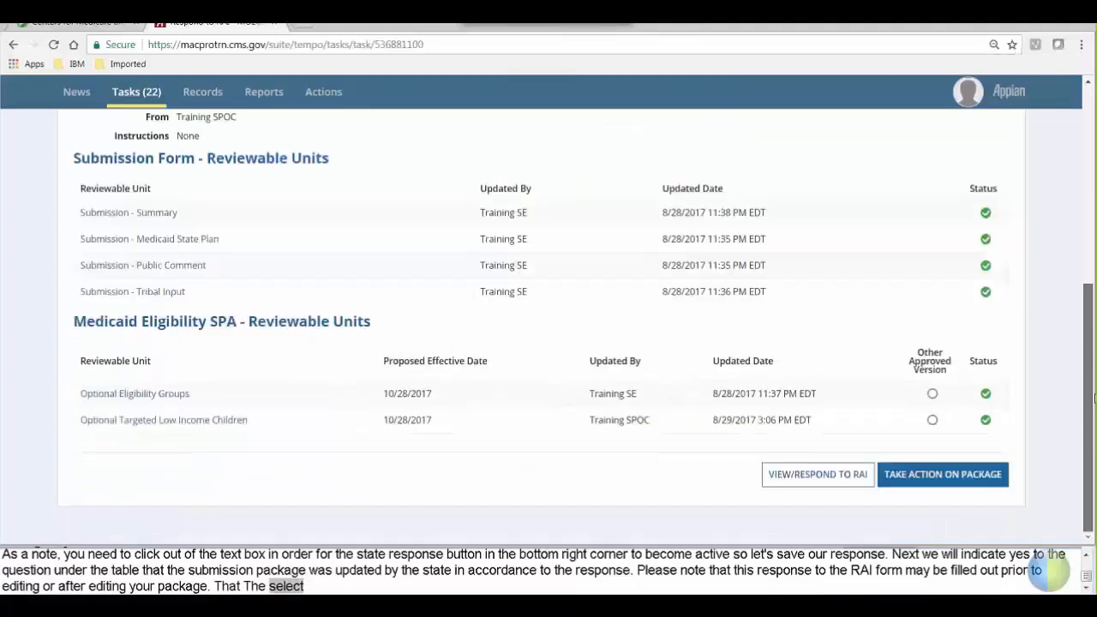
{"action": "left_click", "coordinate": [933, 482]}
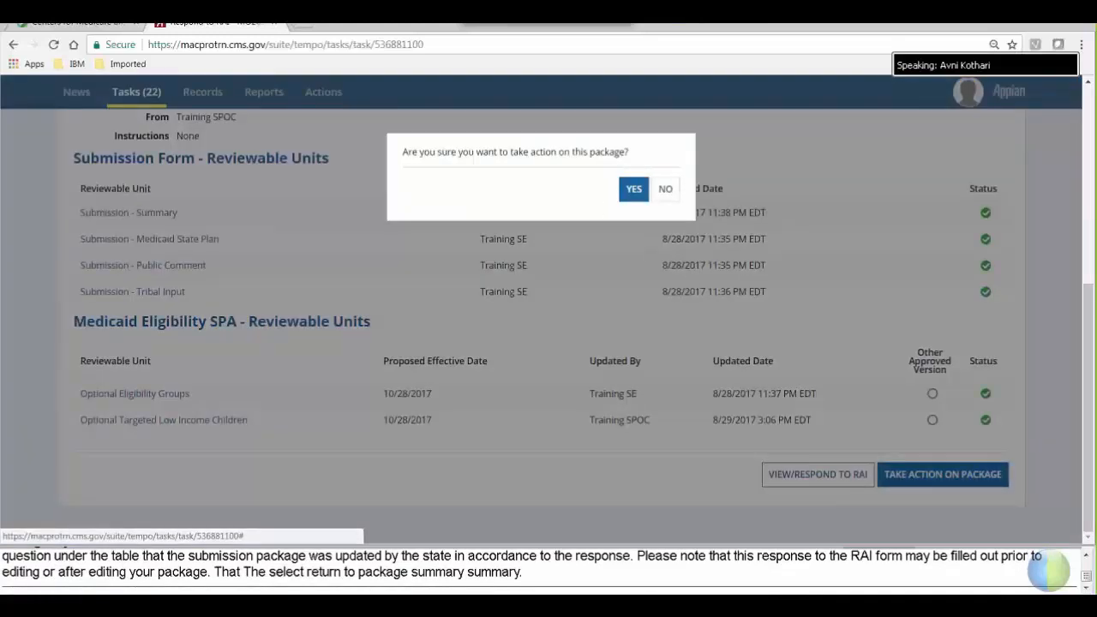
{"action": "left_click", "coordinate": [630, 189]}
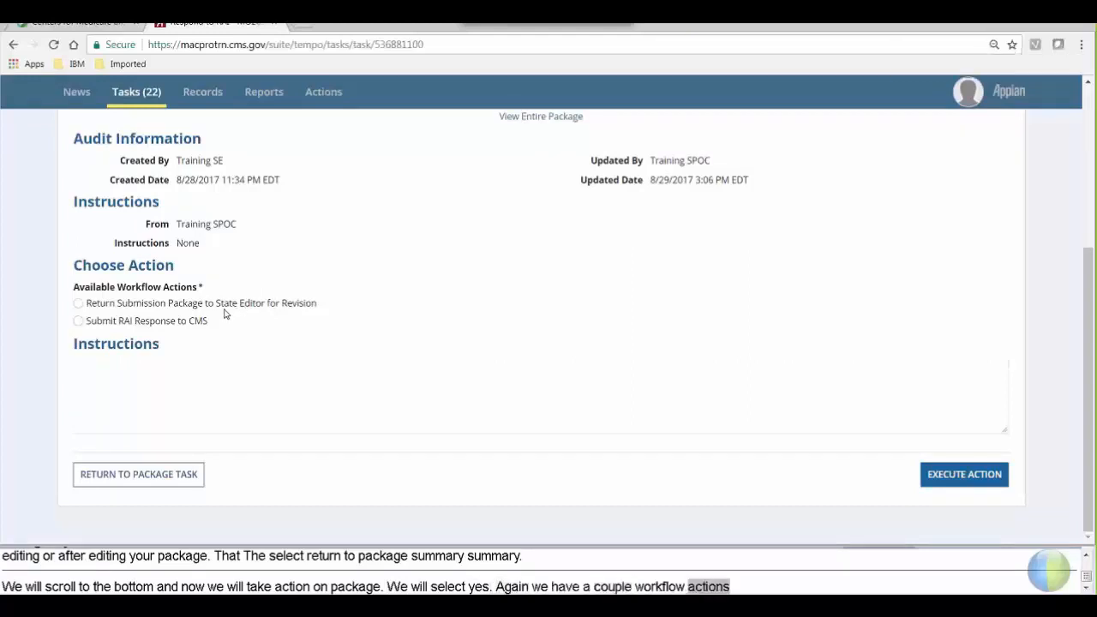
{"action": "left_click", "coordinate": [78, 322]}
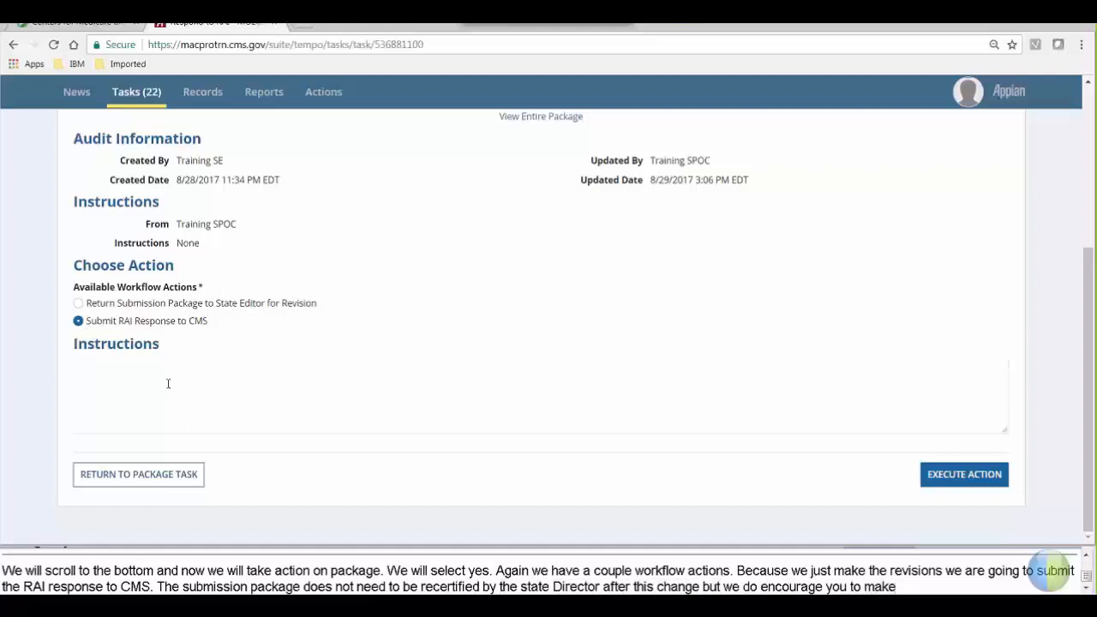
{"action": "left_click", "coordinate": [964, 476]}
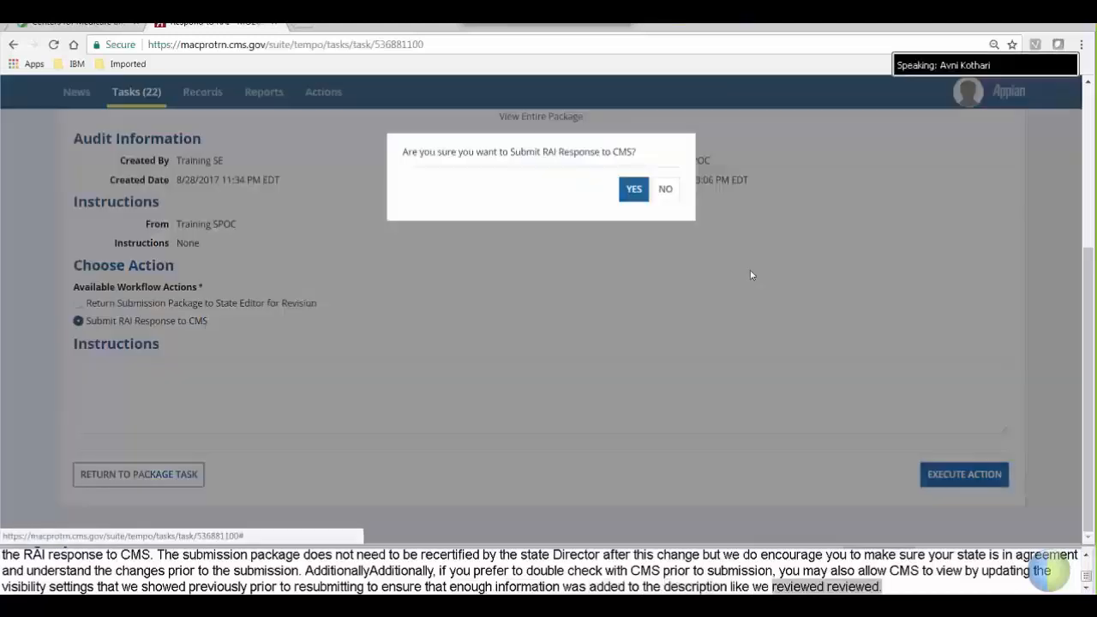
{"action": "left_click", "coordinate": [632, 193]}
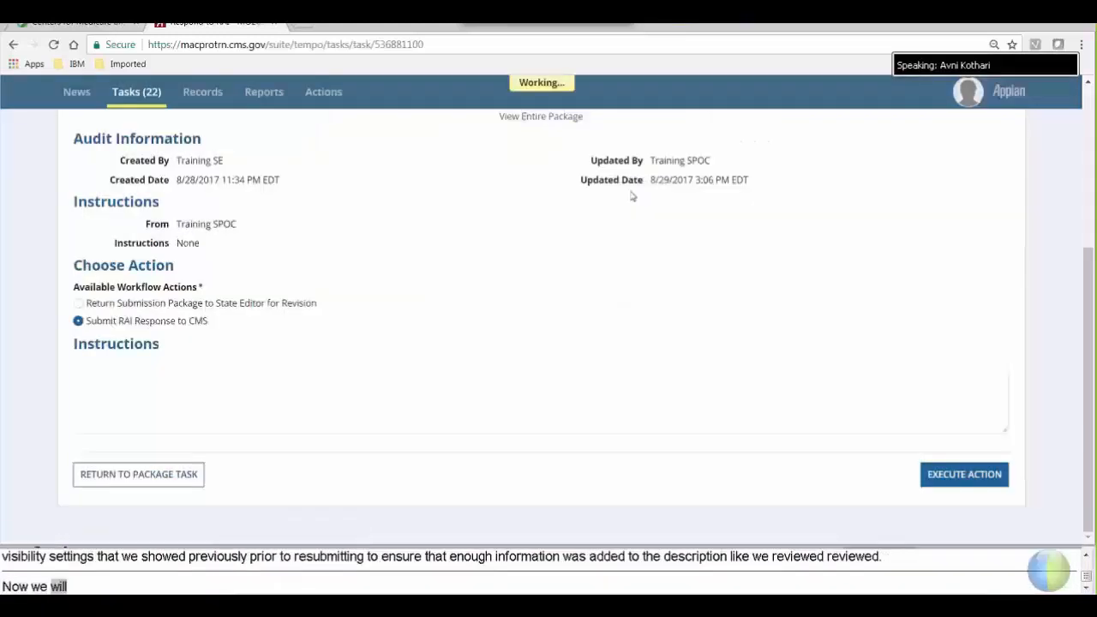